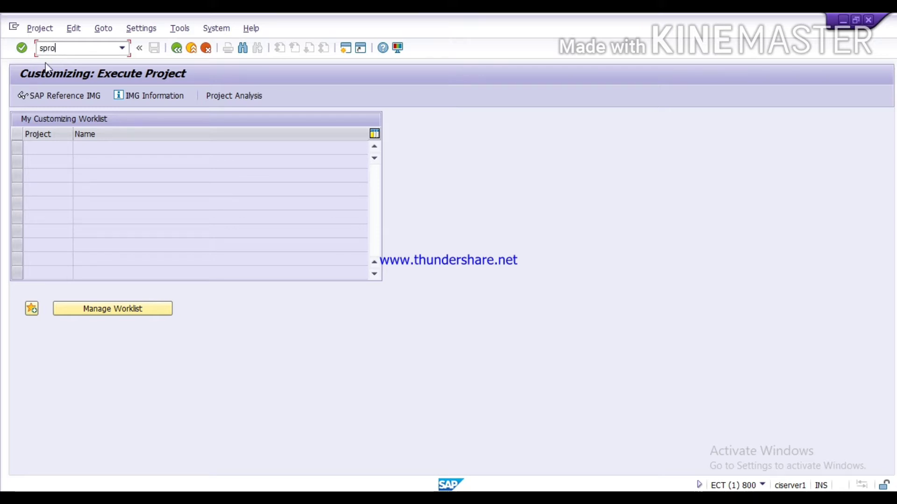
# In the SAP Reference IMG, open Deactivate Asset Class for Chart of Depreciation under Financial Accounting (New), Asset Accounting, Valuation
pyautogui.click(78, 98)
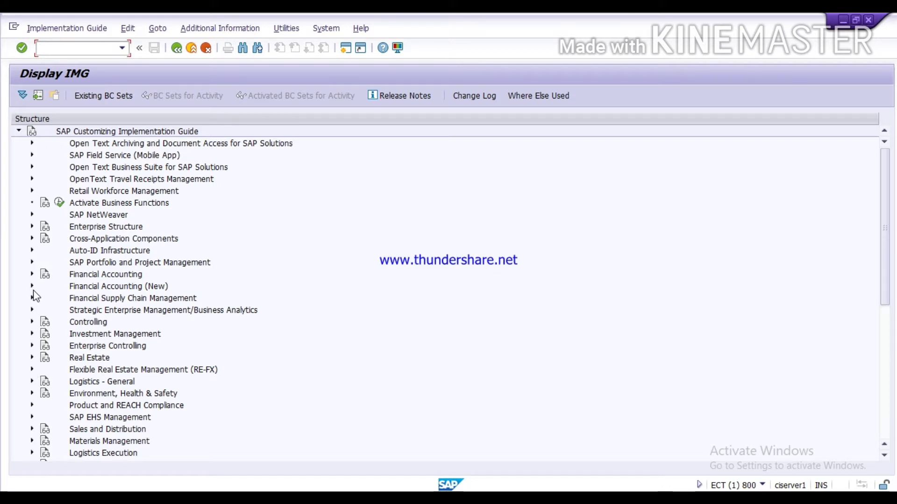
pyautogui.click(33, 287)
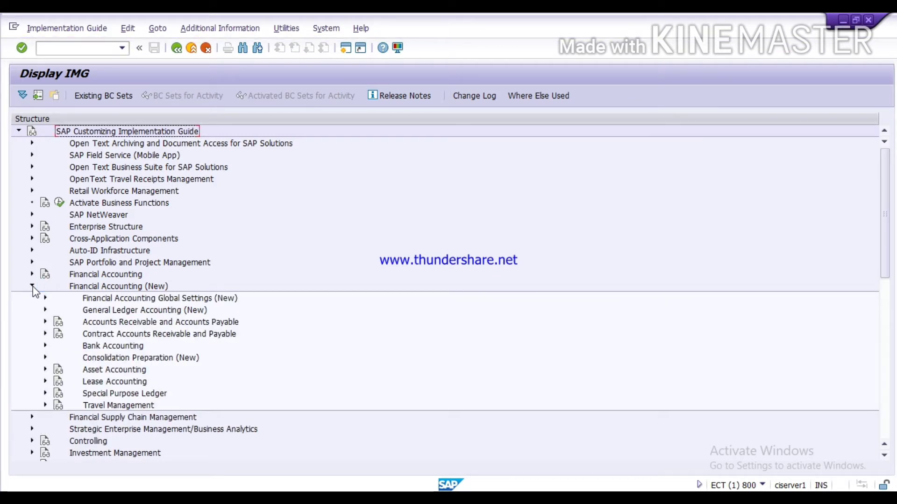
pyautogui.click(46, 370)
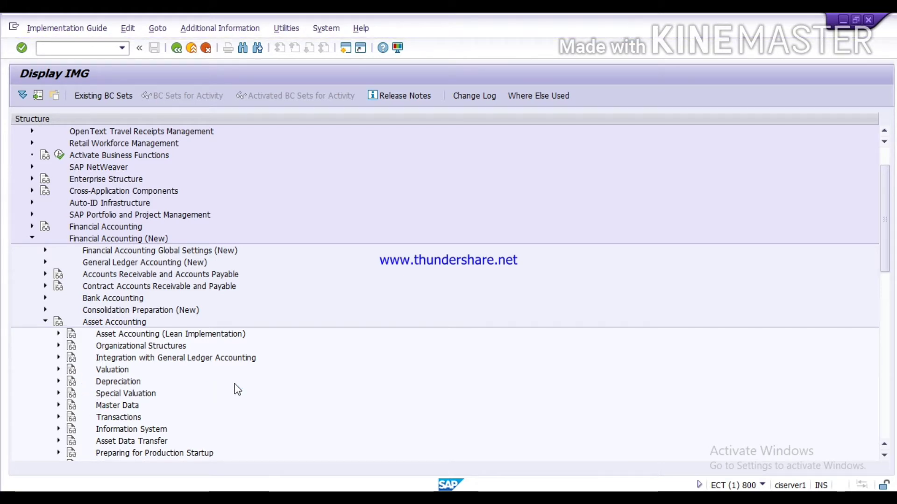
pyautogui.click(58, 370)
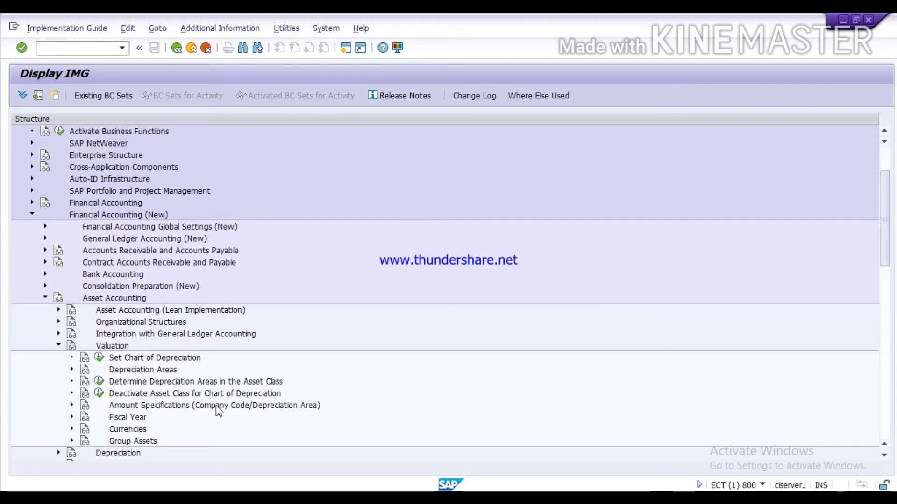
pyautogui.click(99, 395)
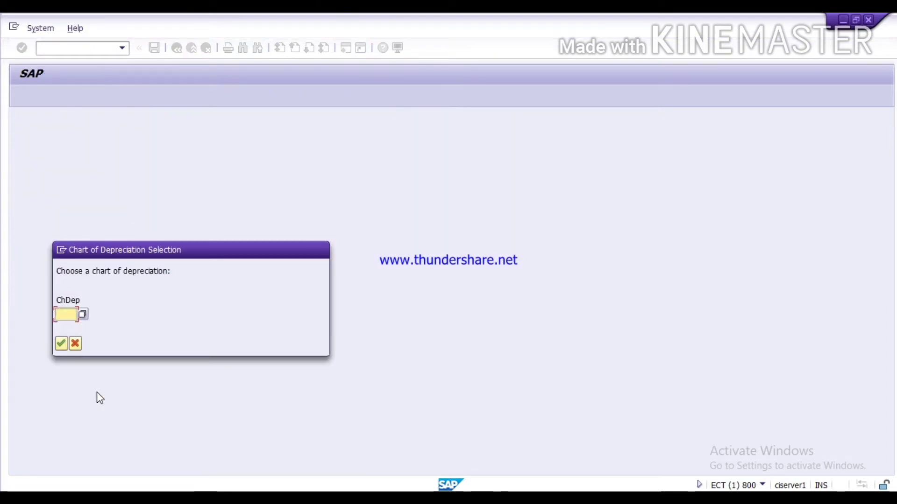
# Choose TATA as the chart of depreciation and open its asset class lock overview
pyautogui.write('tata')
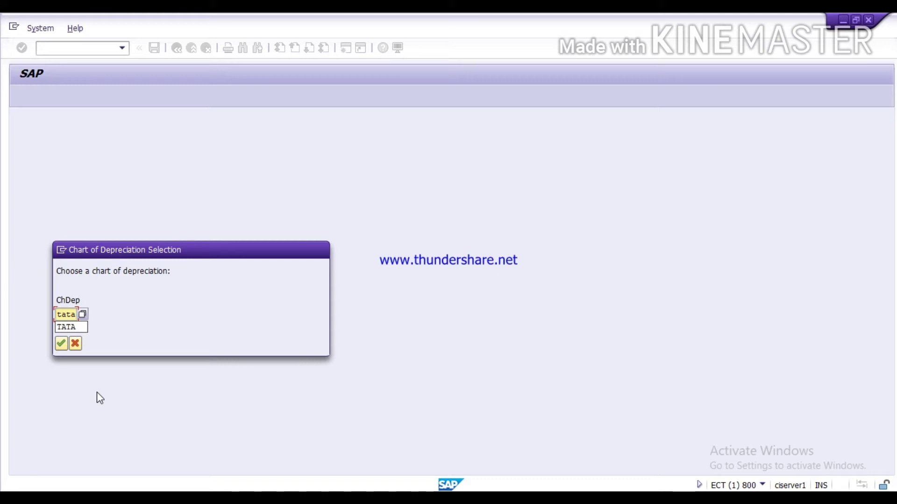
pyautogui.press('Return')
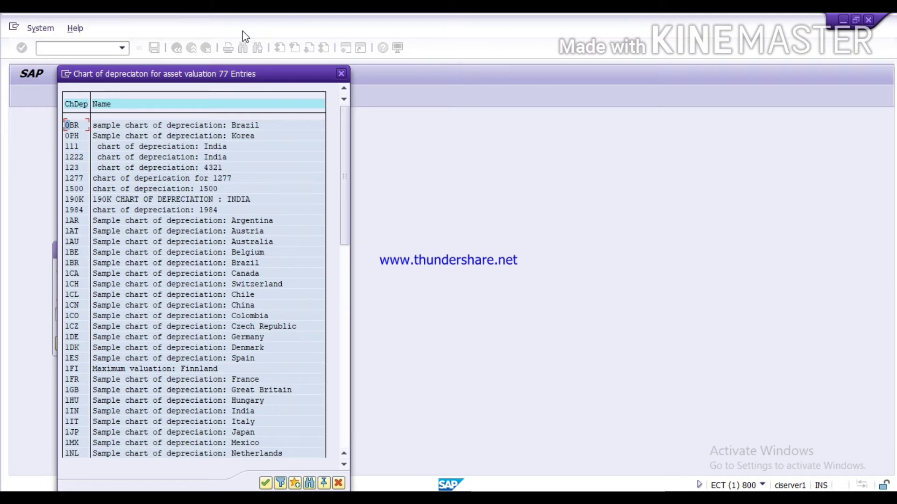
pyautogui.click(340, 74)
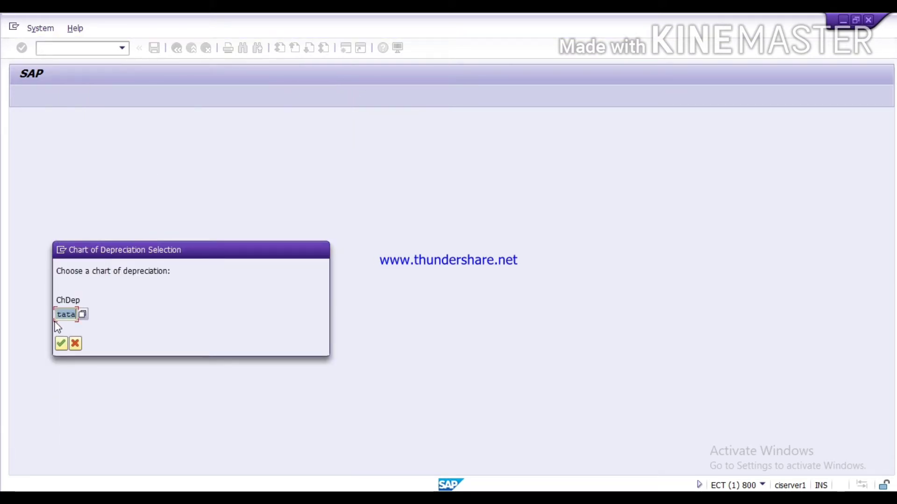
pyautogui.click(61, 344)
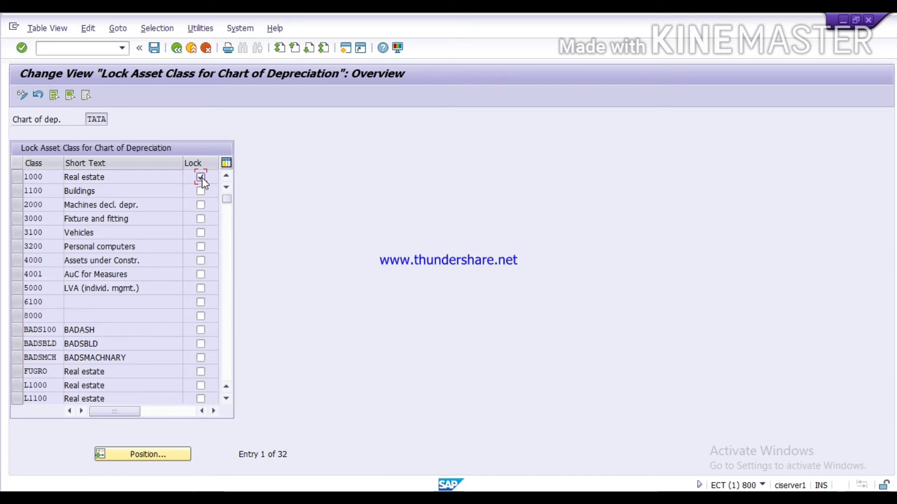
# Lock every asset class from 5000 through L1100, including 6100, 8000, the three BADS classes, FUGRO and L1000
pyautogui.click(201, 373)
pyautogui.click(201, 385)
pyautogui.click(201, 399)
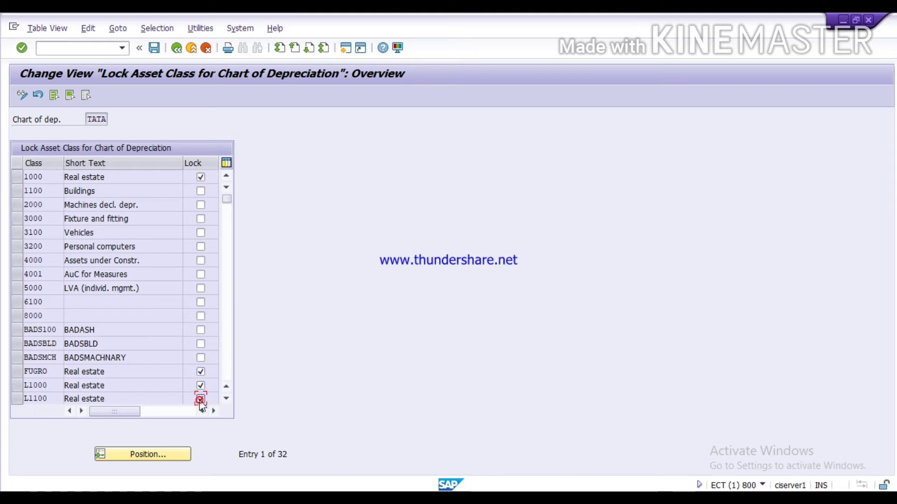
pyautogui.click(202, 358)
pyautogui.click(201, 344)
pyautogui.click(200, 331)
pyautogui.click(201, 289)
pyautogui.click(201, 303)
pyautogui.click(201, 316)
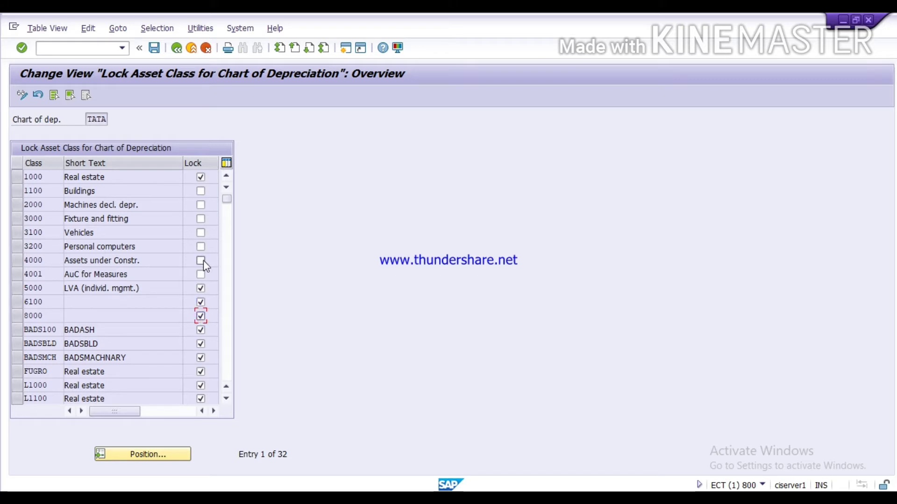
# Lock asset classes 4001 AuC for Measures, 4000 Assets under Constr. and 3200 Personal computers
pyautogui.click(201, 275)
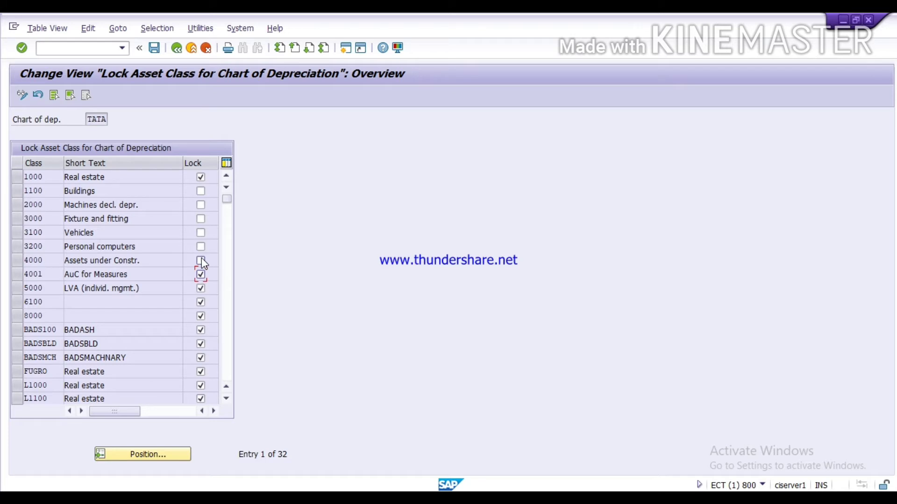
pyautogui.click(201, 261)
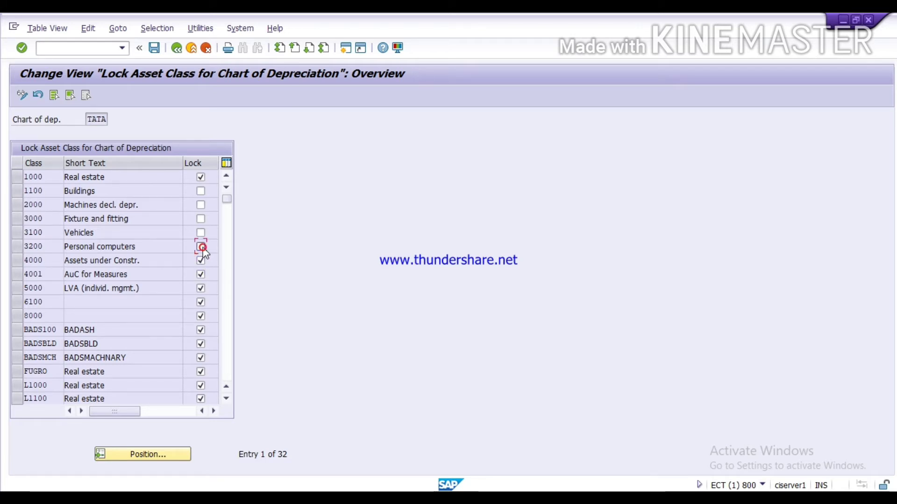
pyautogui.click(202, 247)
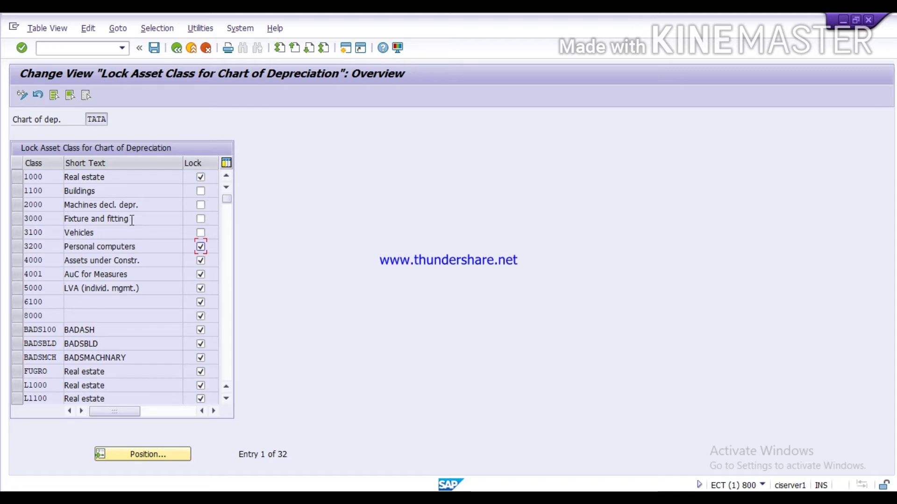
pyautogui.click(200, 242)
pyautogui.click(200, 244)
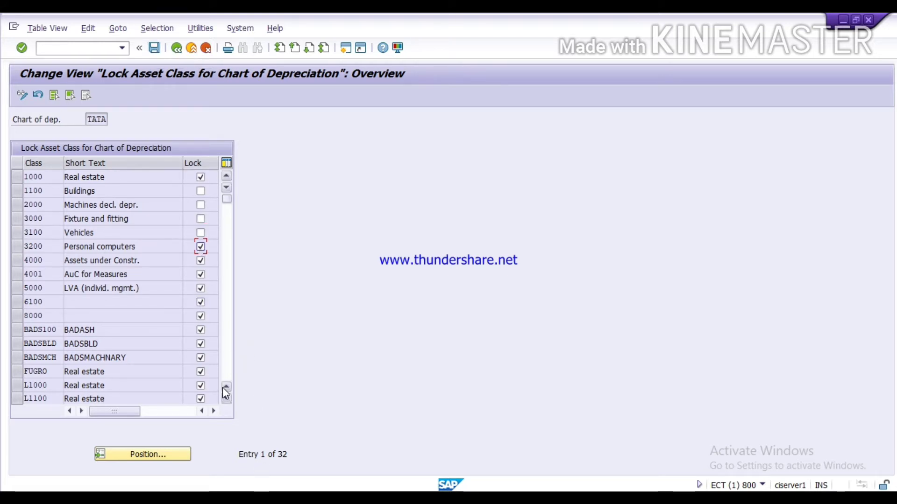
# Lock real estate class L1150 and the fixture and fitting classes L3000, L3110, L3210, L3410 and L3510
pyautogui.click(230, 402)
pyautogui.click(228, 400)
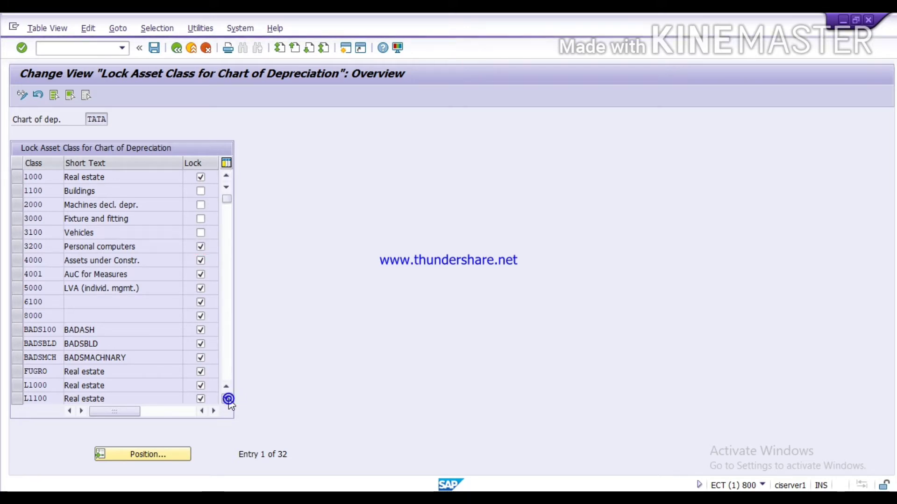
pyautogui.click(228, 399)
pyautogui.click(228, 399)
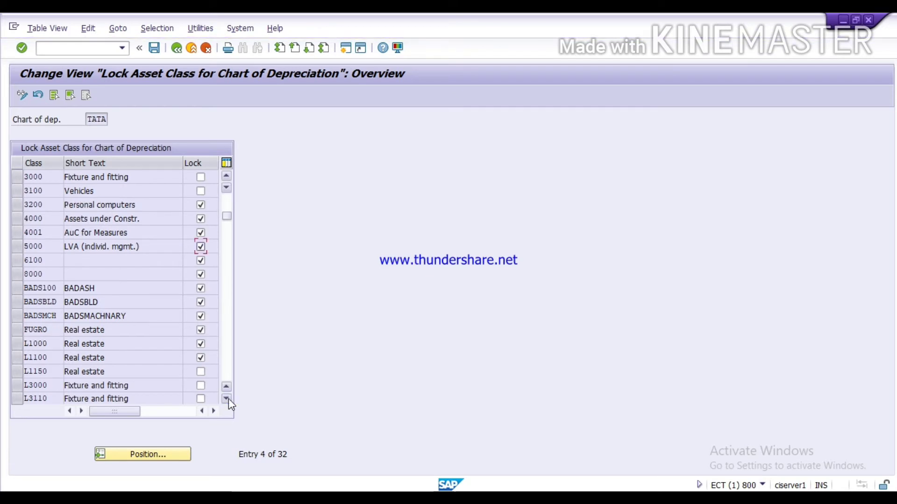
pyautogui.click(228, 398)
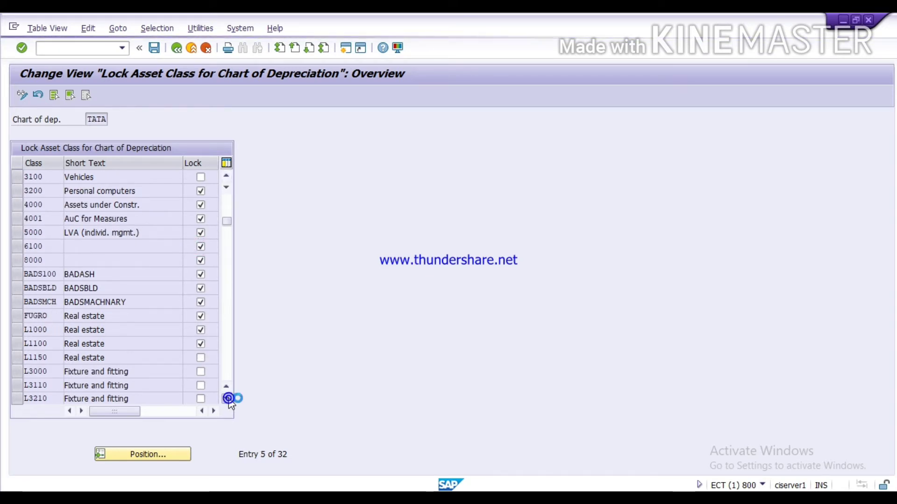
pyautogui.click(228, 399)
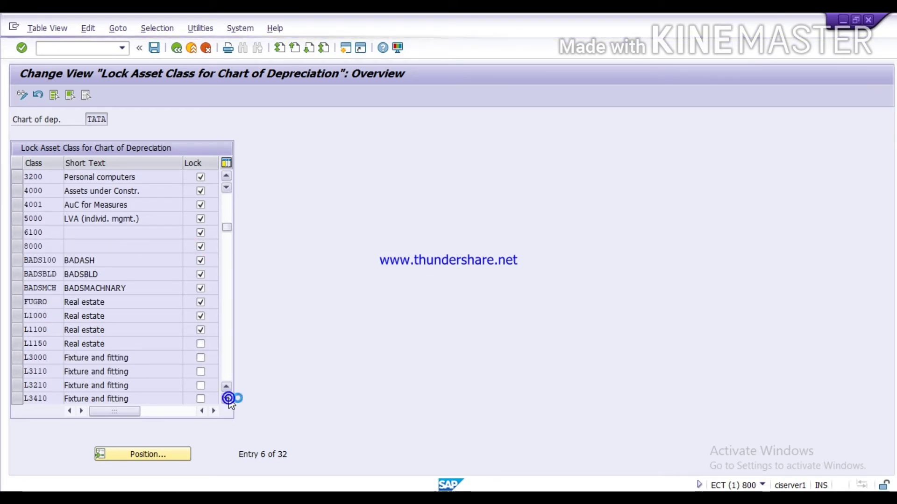
pyautogui.click(228, 399)
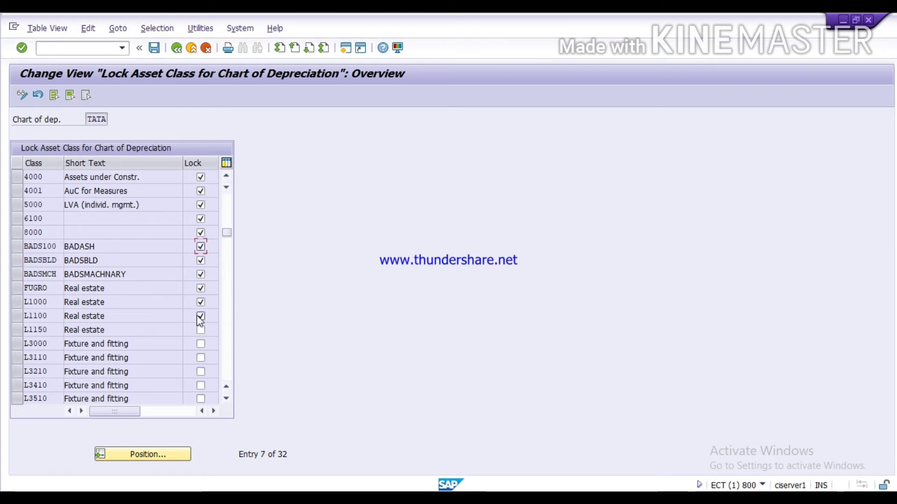
pyautogui.click(200, 331)
pyautogui.click(202, 345)
pyautogui.click(200, 358)
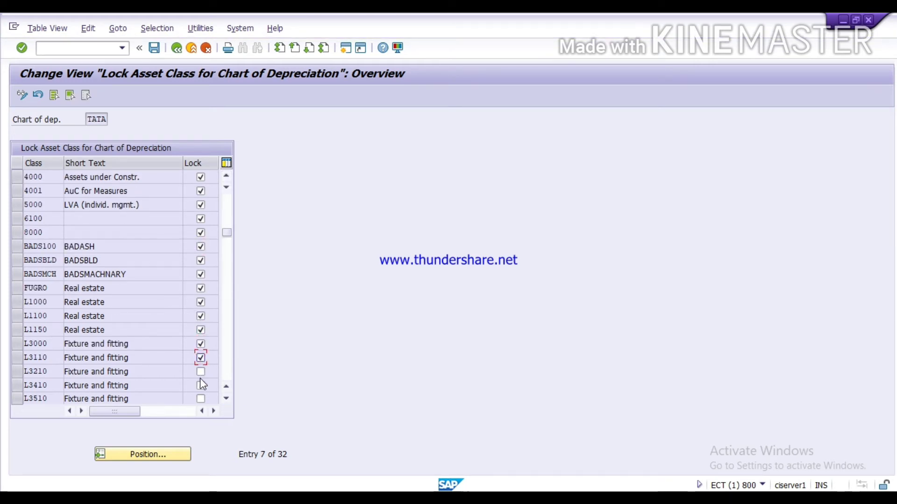
pyautogui.click(200, 372)
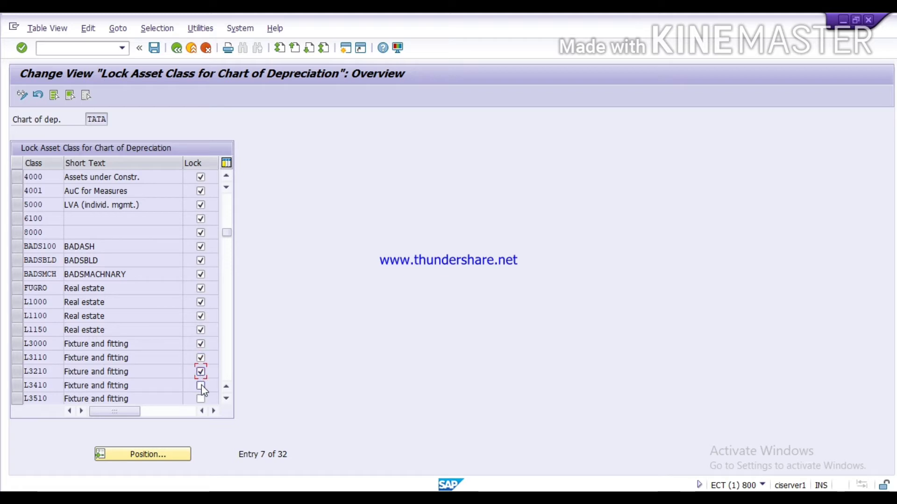
pyautogui.click(201, 399)
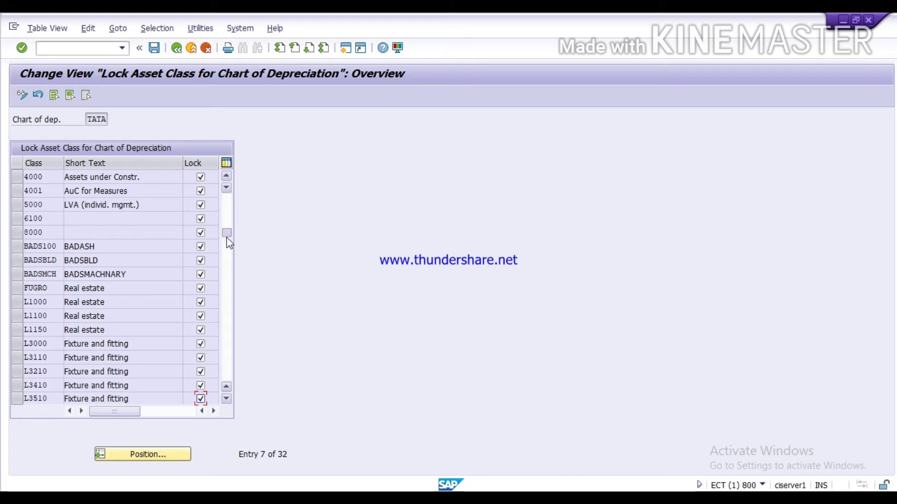
# Lock asset classes L4000, L5000, L5100, L7400, L7710 and L7810
pyautogui.moveTo(227, 255); pyautogui.dragTo(227, 266)
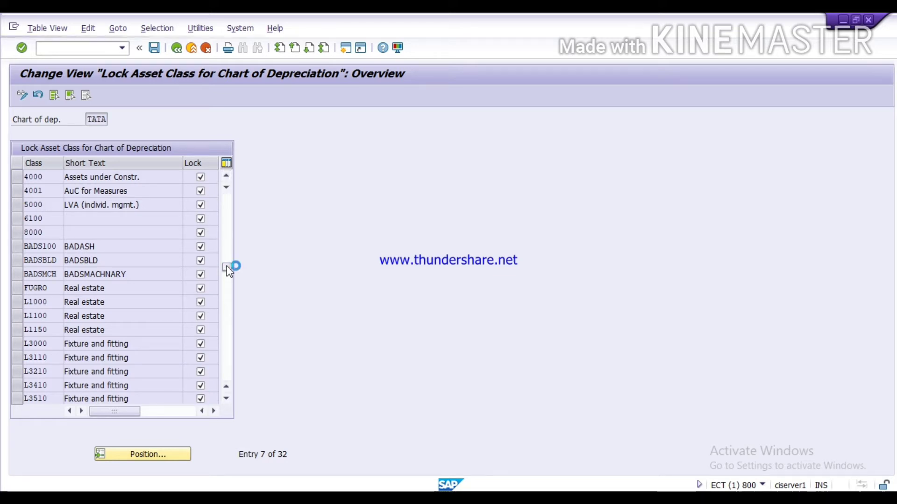
pyautogui.click(201, 330)
pyautogui.click(201, 344)
pyautogui.click(201, 359)
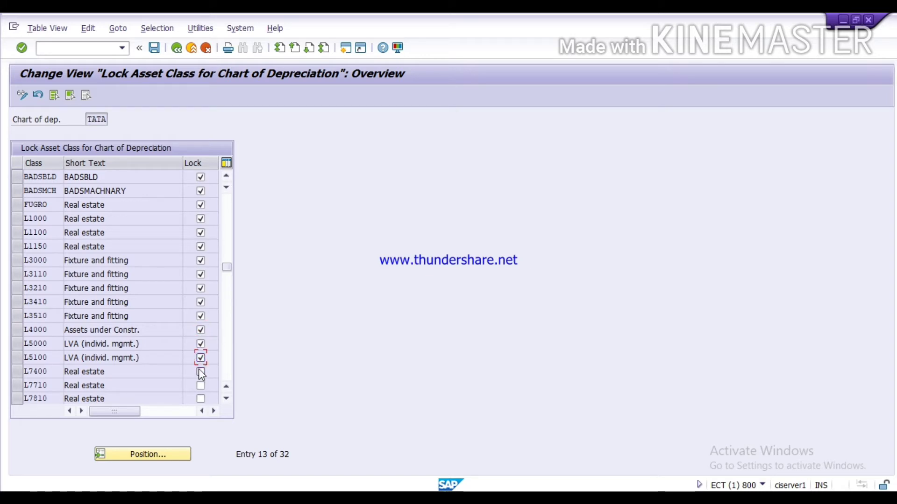
pyautogui.click(201, 386)
# Lock the last asset classes in the list: TA01, N4001 and N3000
pyautogui.click(225, 399)
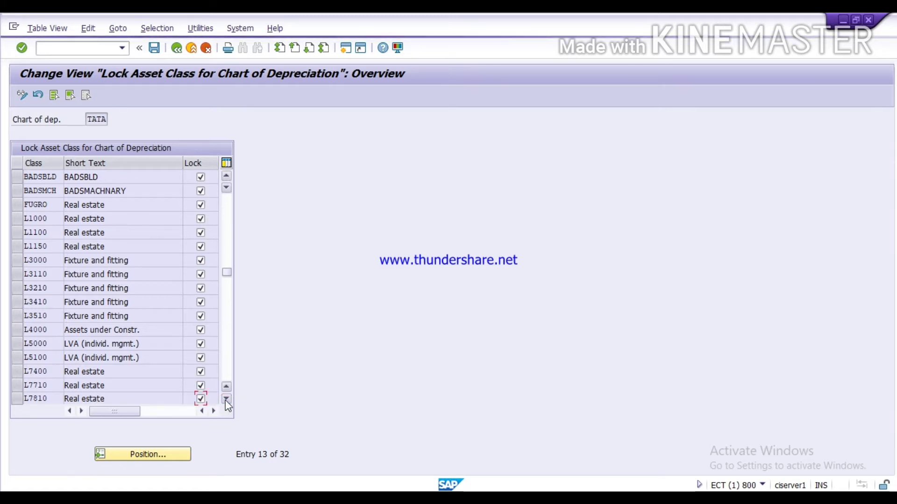
pyautogui.click(226, 400)
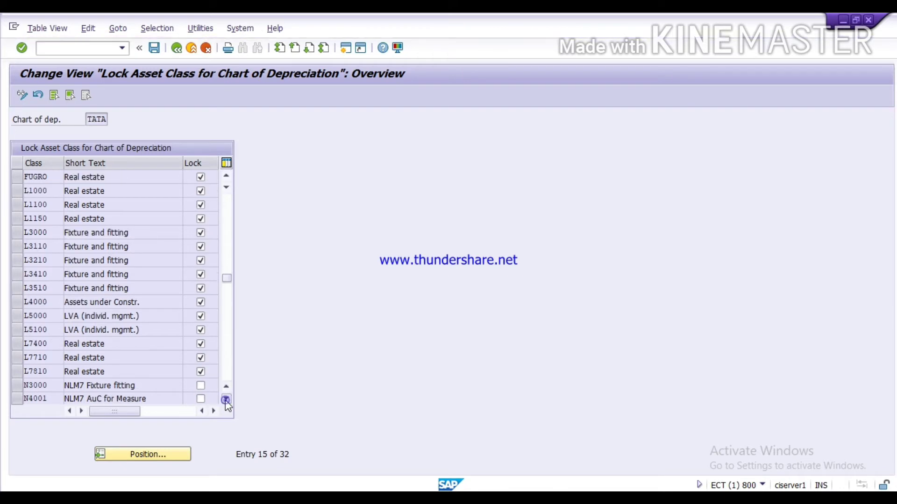
pyautogui.click(225, 400)
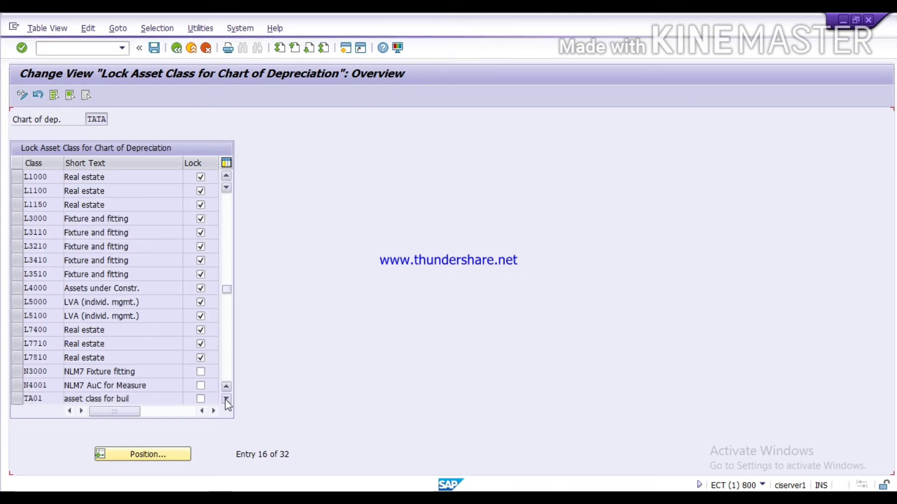
pyautogui.click(226, 399)
pyautogui.scroll(-1, 200, 385)
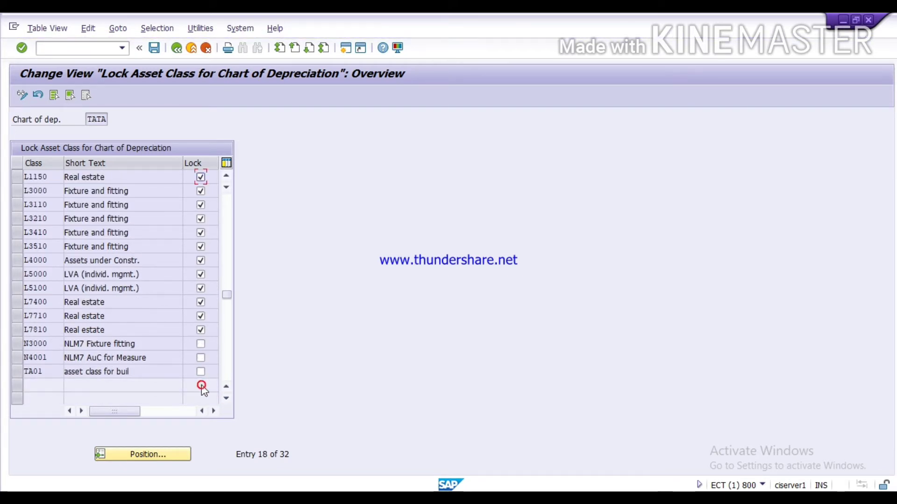
pyautogui.click(201, 373)
pyautogui.click(201, 358)
pyautogui.click(201, 344)
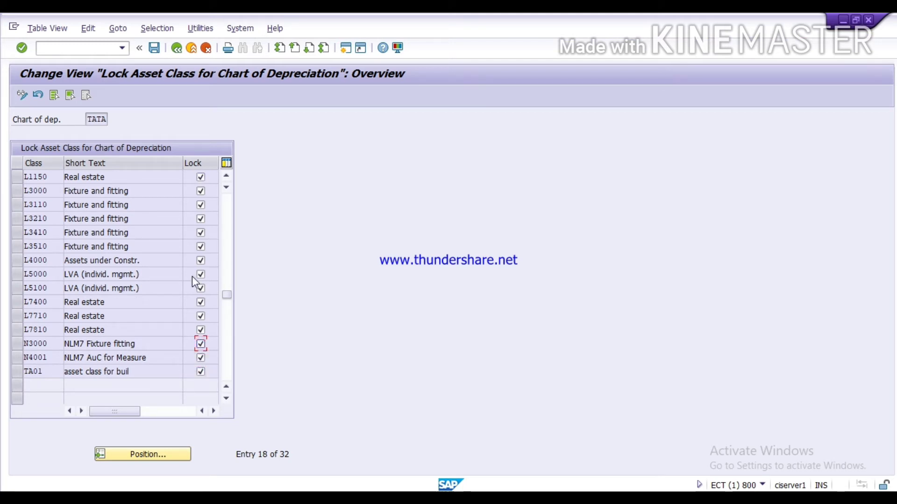
# Save the asset class locks for chart of depreciation TATA and return to the IMG structure
pyautogui.click(154, 48)
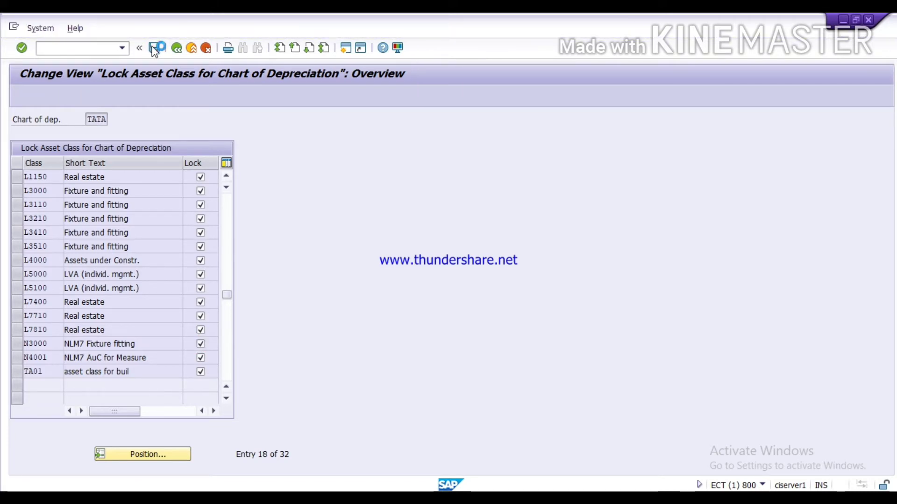
pyautogui.click(194, 237)
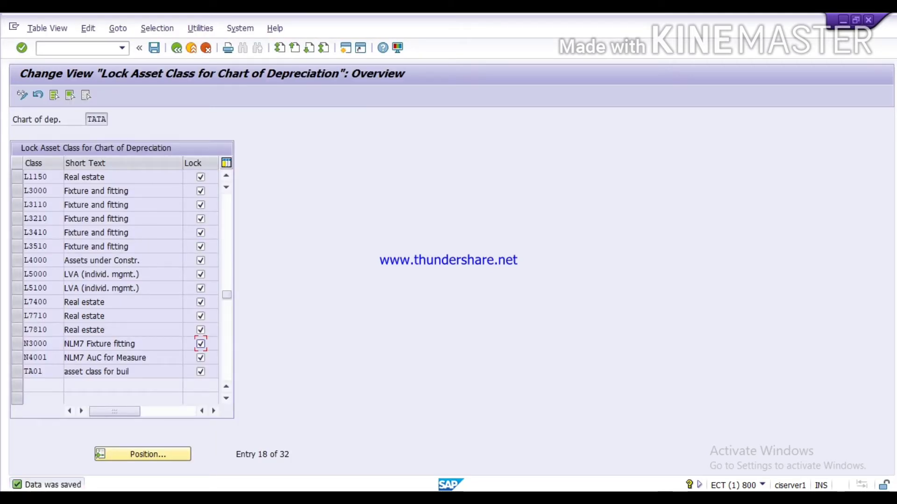
pyautogui.click(177, 48)
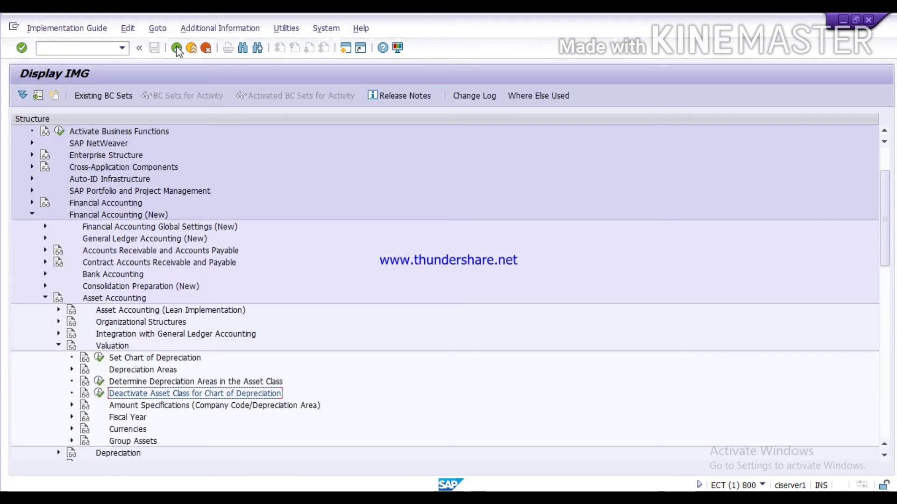
pyautogui.hotkey('alt', 'Tab')
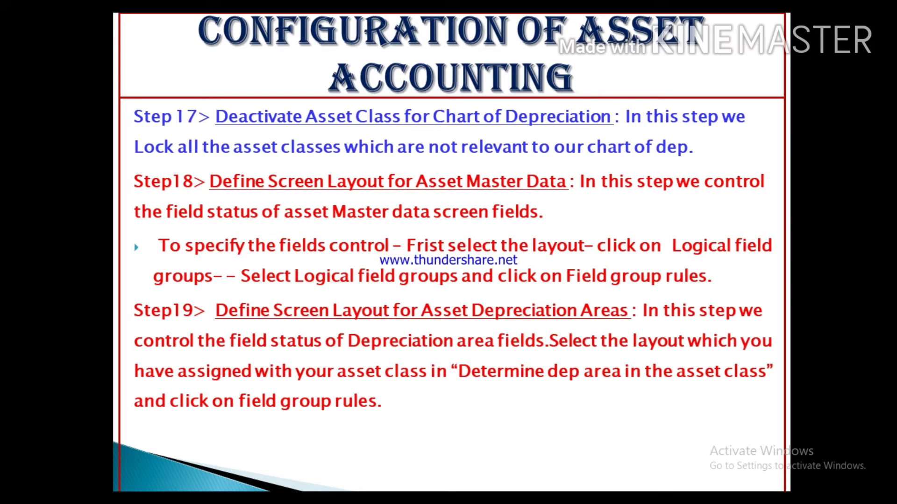
pyautogui.hotkey('alt', 'Tab')
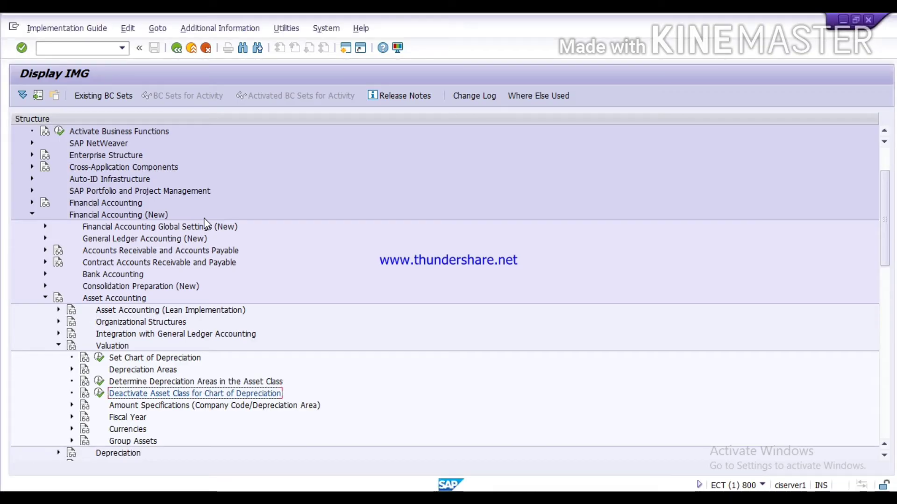
# Restart the customizing transaction SPRO and display the SAP Reference IMG
pyautogui.click(75, 47)
pyautogui.write('spro')
pyautogui.press('Return')
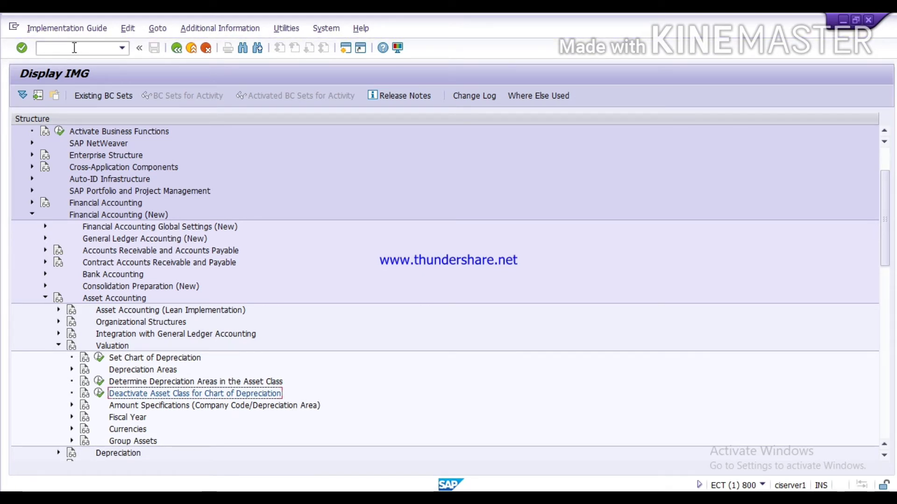
pyautogui.click(177, 49)
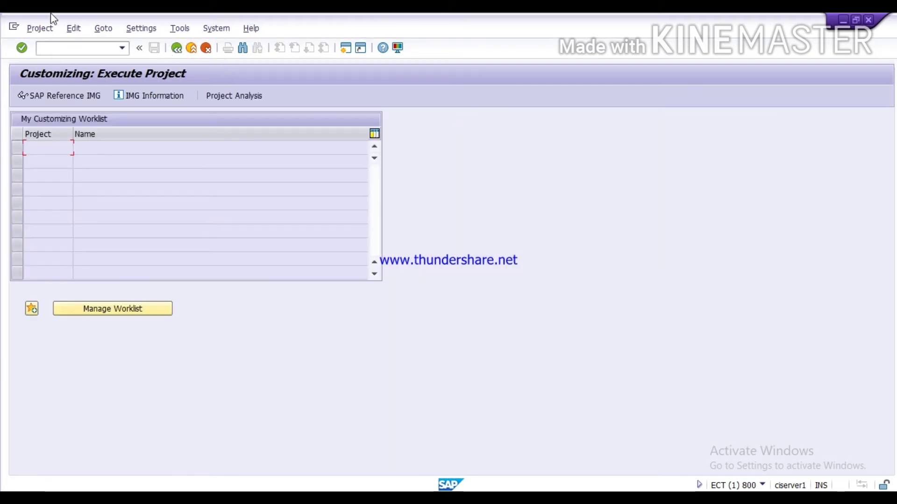
pyautogui.click(78, 48)
pyautogui.write('spro')
pyautogui.click(60, 100)
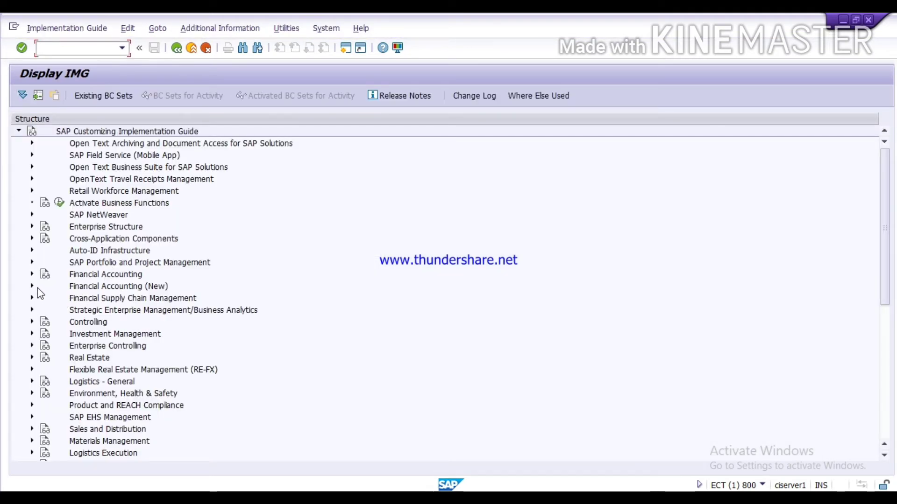
# Open Define Screen Layout for Asset Master Data under Financial Accounting (New), Asset Accounting, Master Data, Screen Layout
pyautogui.click(33, 286)
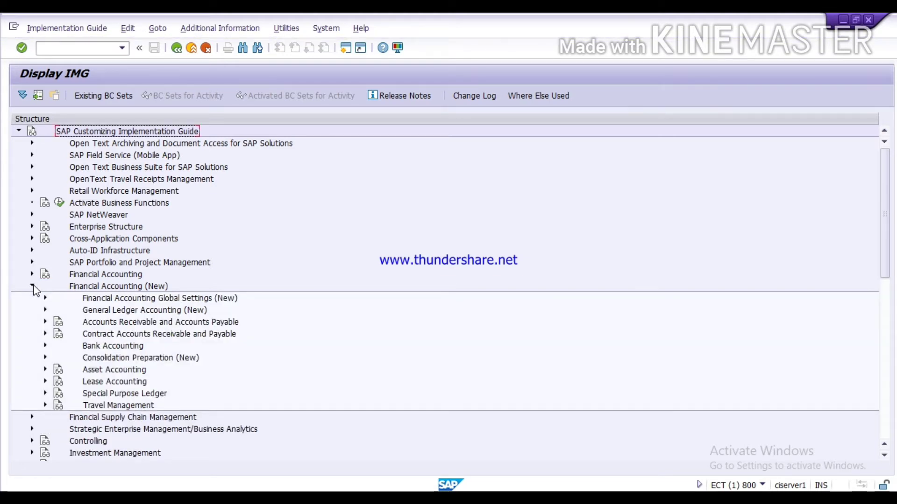
pyautogui.click(46, 370)
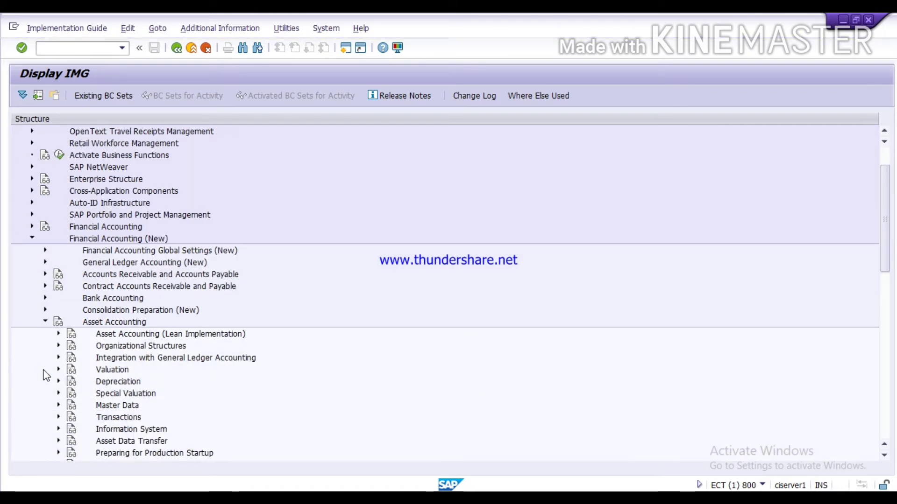
pyautogui.click(57, 406)
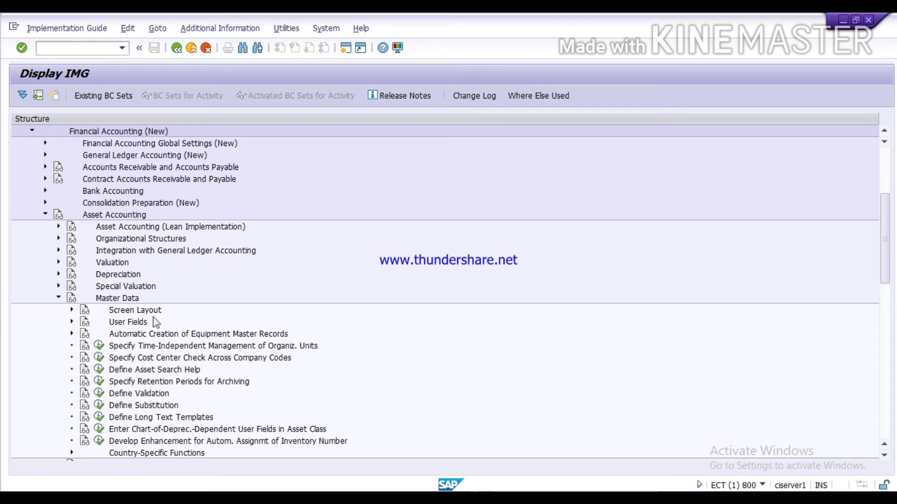
pyautogui.click(71, 310)
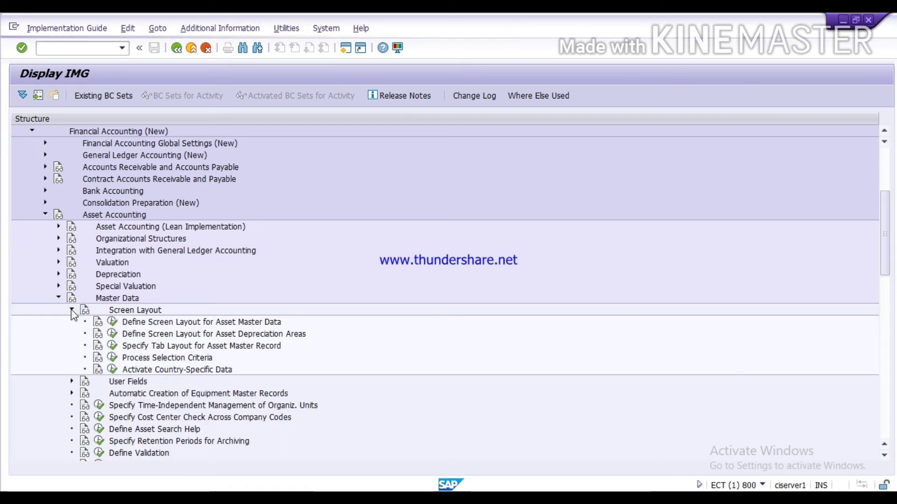
pyautogui.click(114, 325)
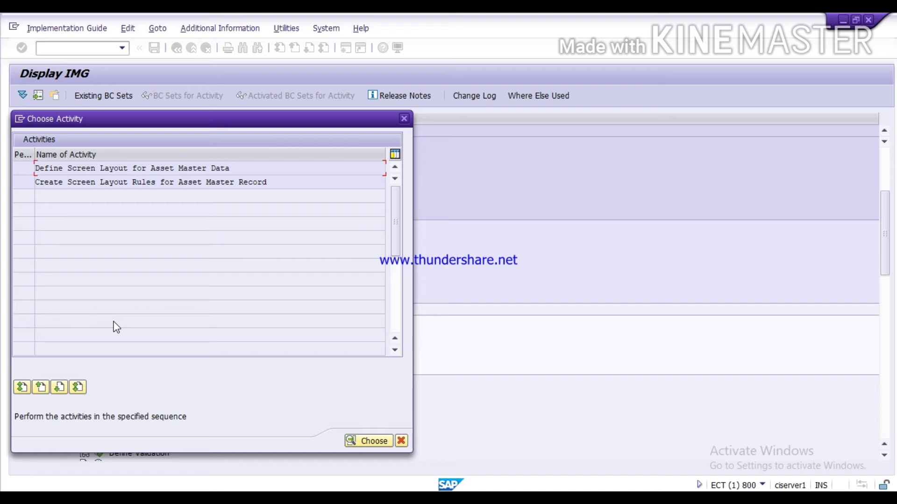
pyautogui.click(136, 167)
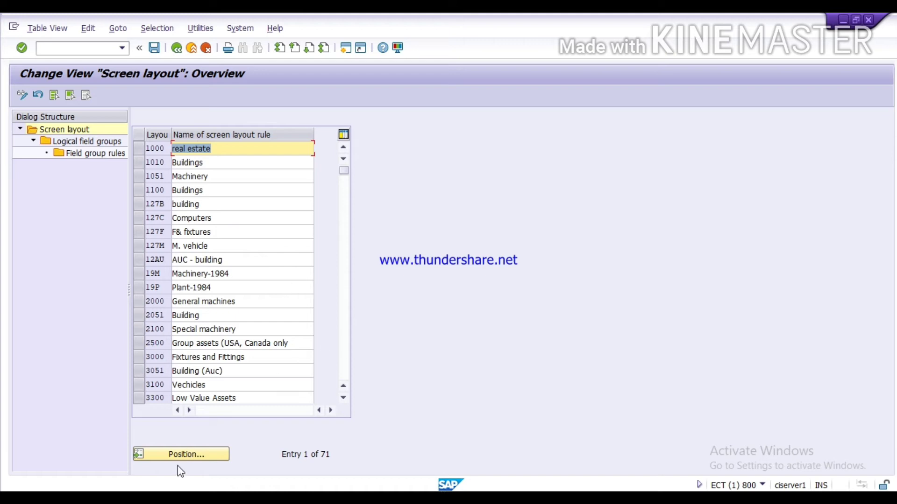
# Select screen layout 1100, Buildings, and view its logical field groups
pyautogui.click(186, 455)
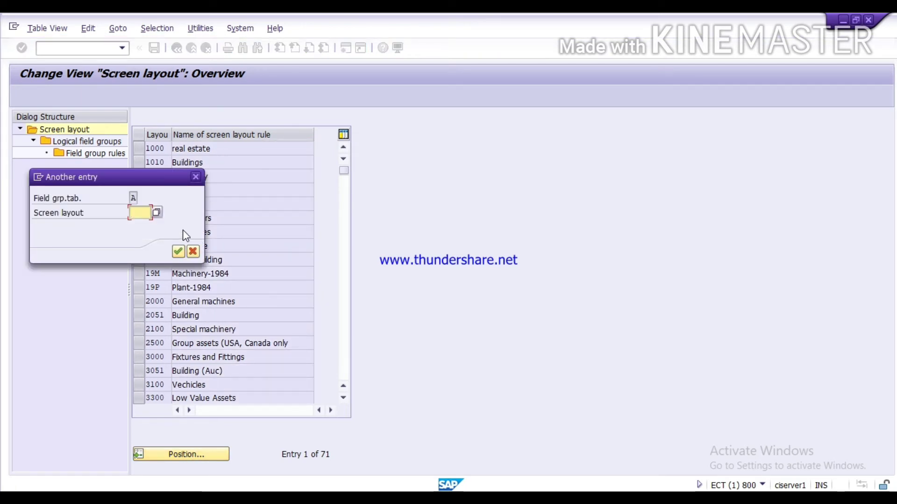
pyautogui.click(196, 177)
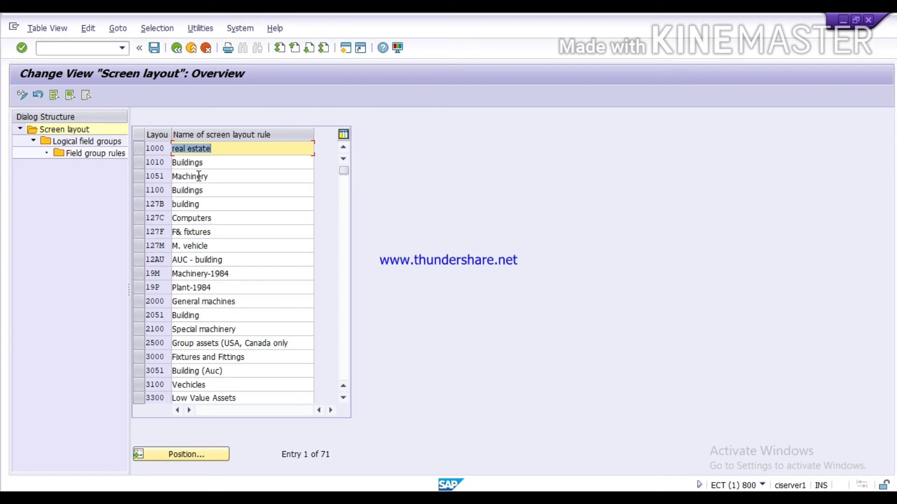
pyautogui.click(140, 192)
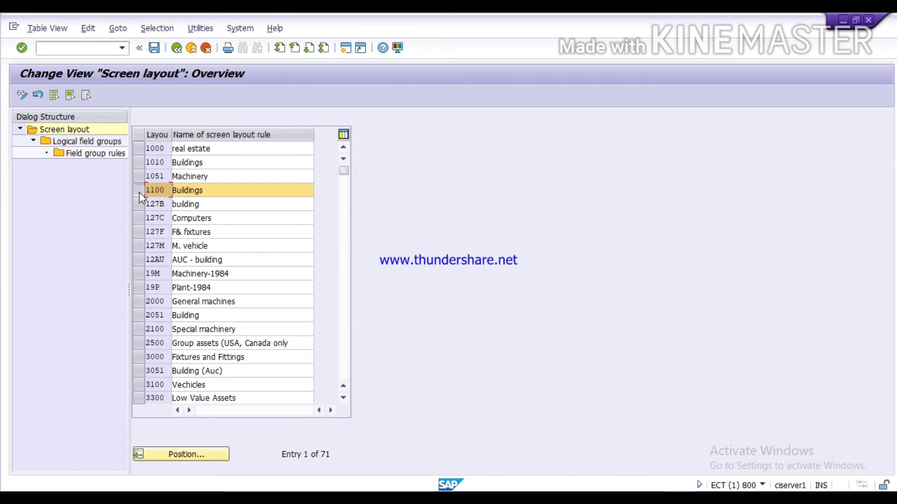
pyautogui.doubleClick(82, 141)
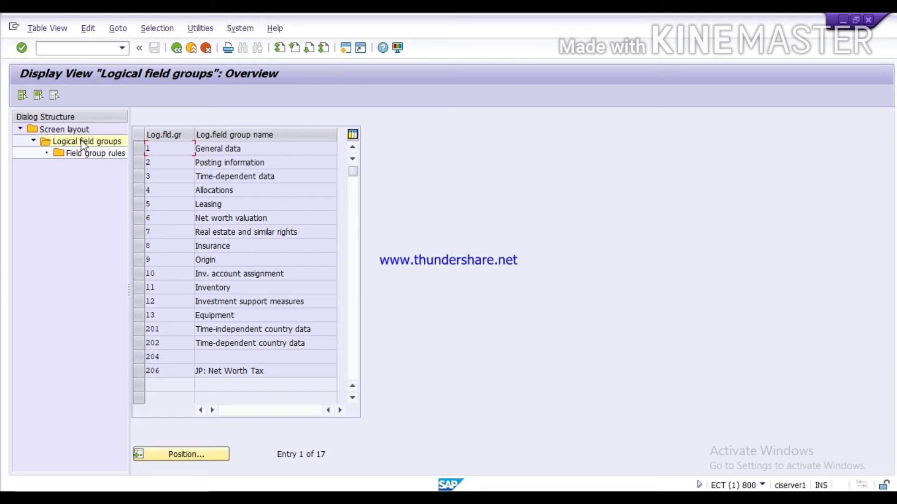
pyautogui.click(82, 142)
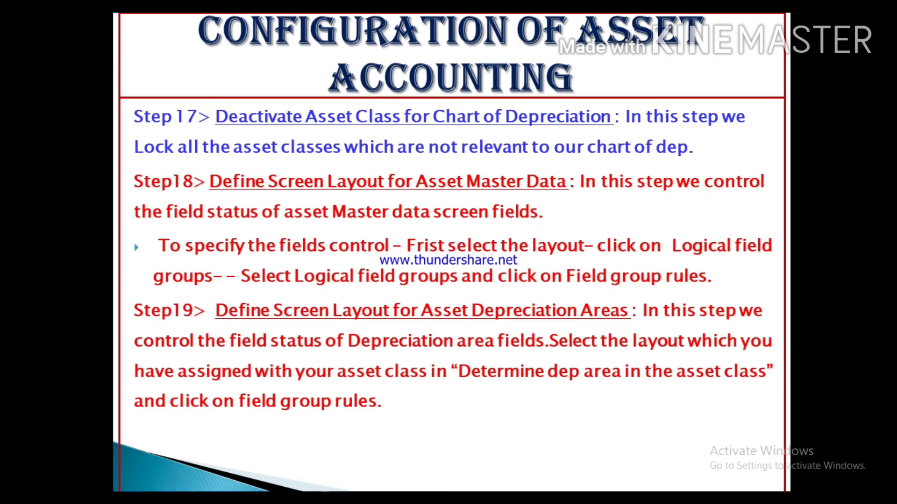
# Exit the slide show and switch back to the Display IMG structure in SAP
pyautogui.press('Escape')
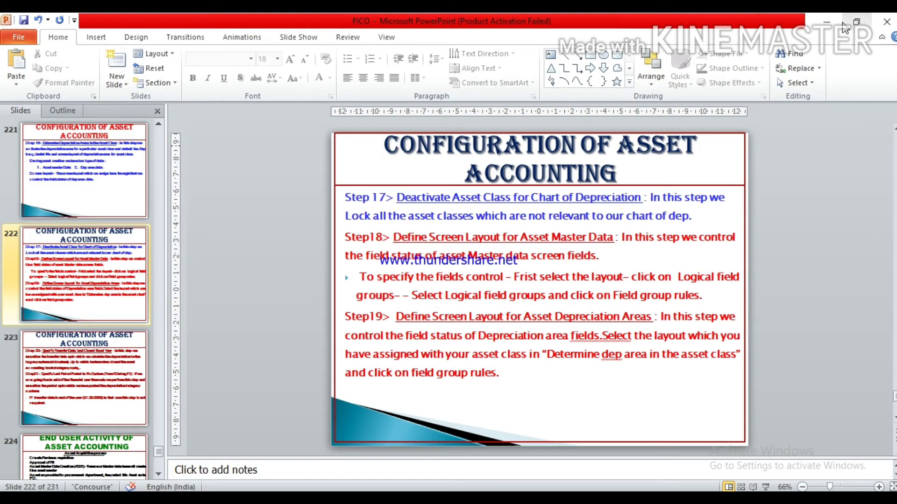
pyautogui.click(229, 499)
pyautogui.click(419, 351)
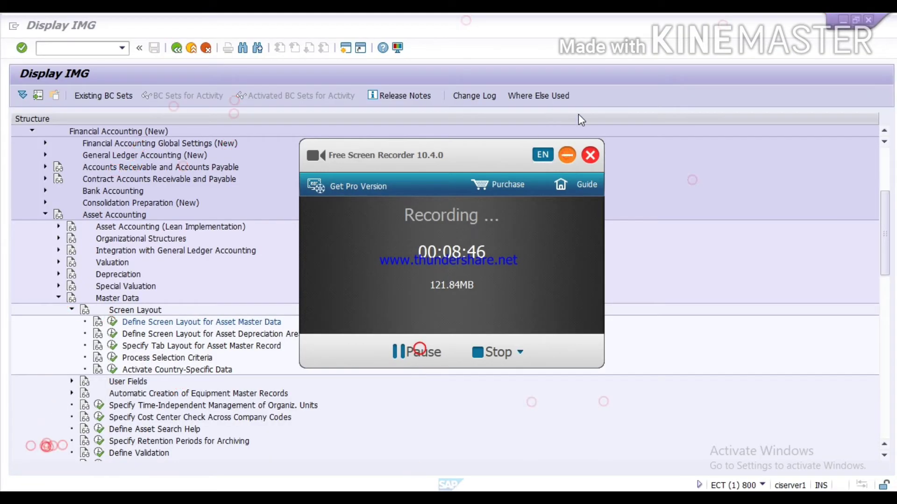
pyautogui.click(567, 155)
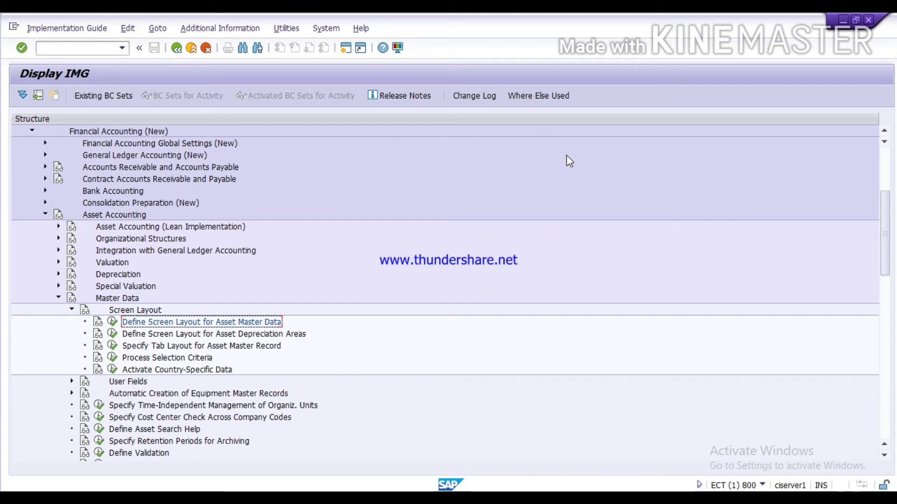
# Reopen the Define Screen Layout for Asset Master Data activity to show the list of screen layouts
pyautogui.click(111, 322)
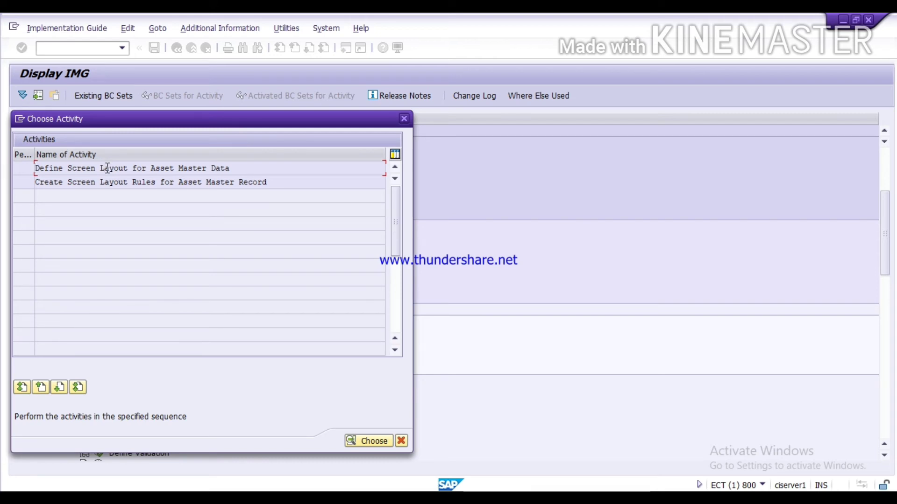
pyautogui.doubleClick(108, 167)
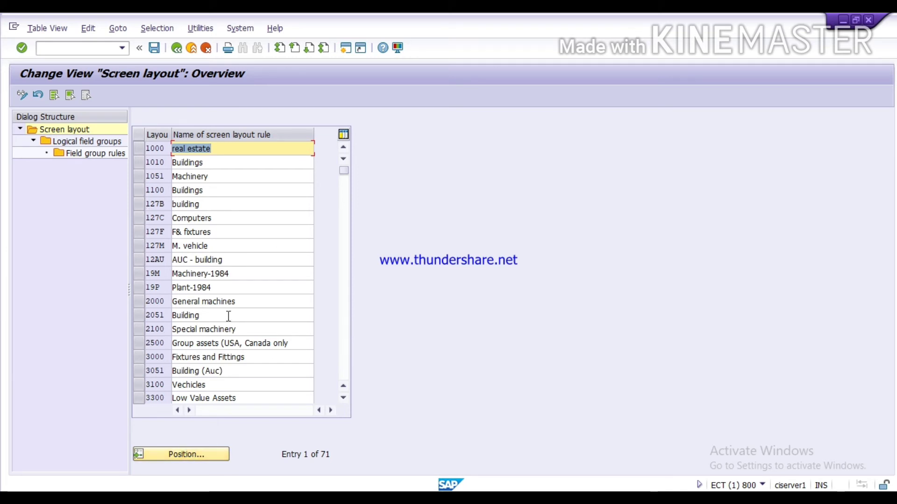
pyautogui.click(183, 453)
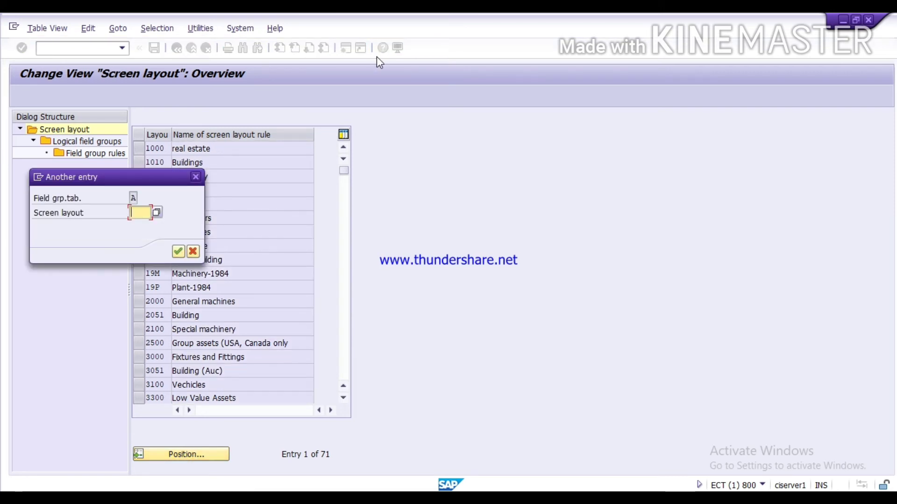
pyautogui.click(193, 252)
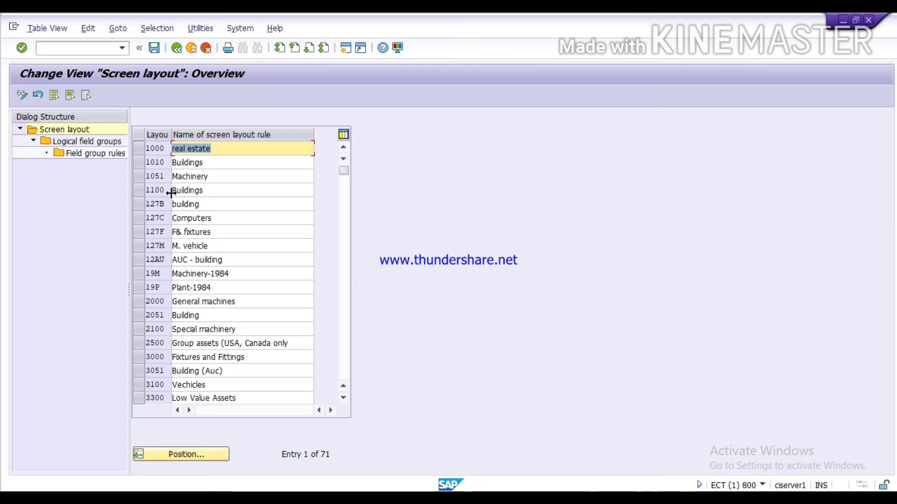
# Select screen layout TA01, Buildings for tata, and open its logical field groups
pyautogui.moveTo(343, 169); pyautogui.dragTo(342, 194)
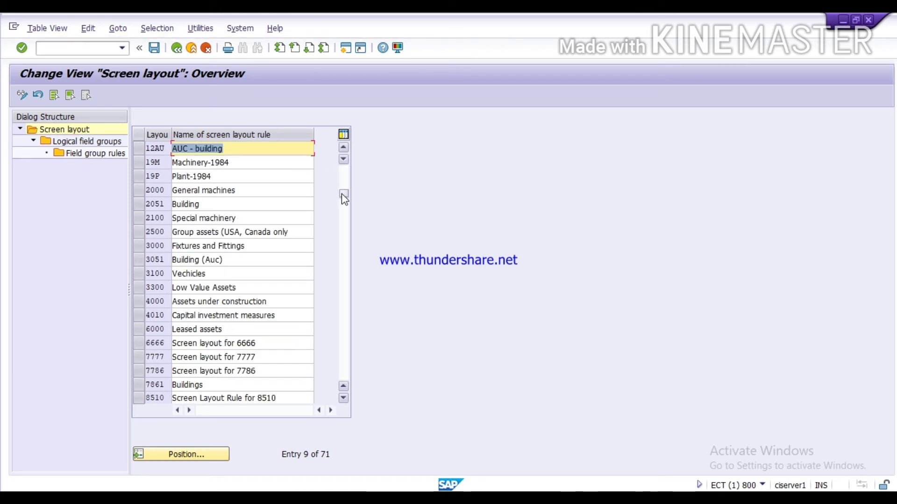
pyautogui.moveTo(342, 195); pyautogui.dragTo(341, 219)
pyautogui.click(342, 219)
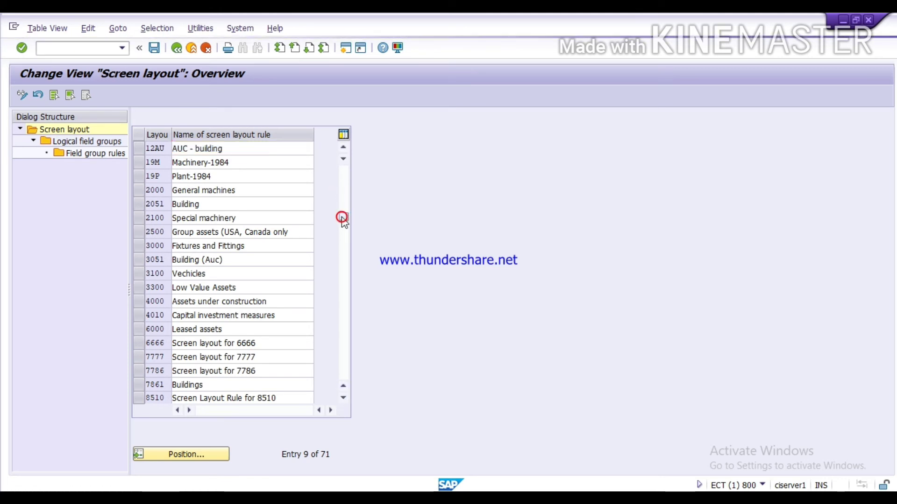
pyautogui.click(345, 215)
pyautogui.moveTo(345, 215); pyautogui.dragTo(345, 248)
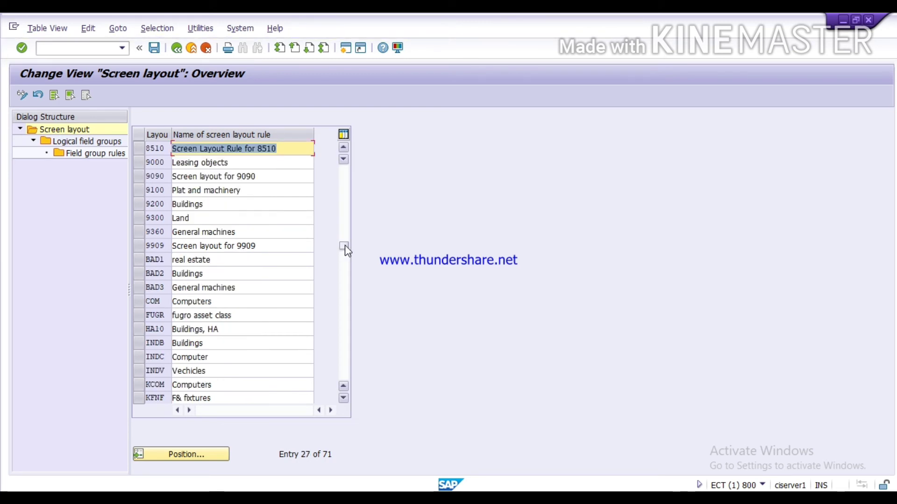
pyautogui.moveTo(345, 248); pyautogui.dragTo(344, 295)
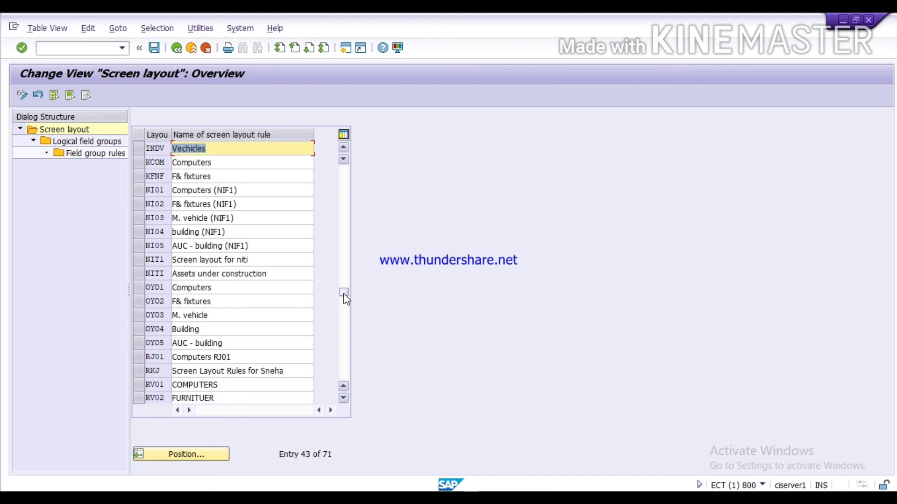
pyautogui.moveTo(343, 293); pyautogui.dragTo(341, 323)
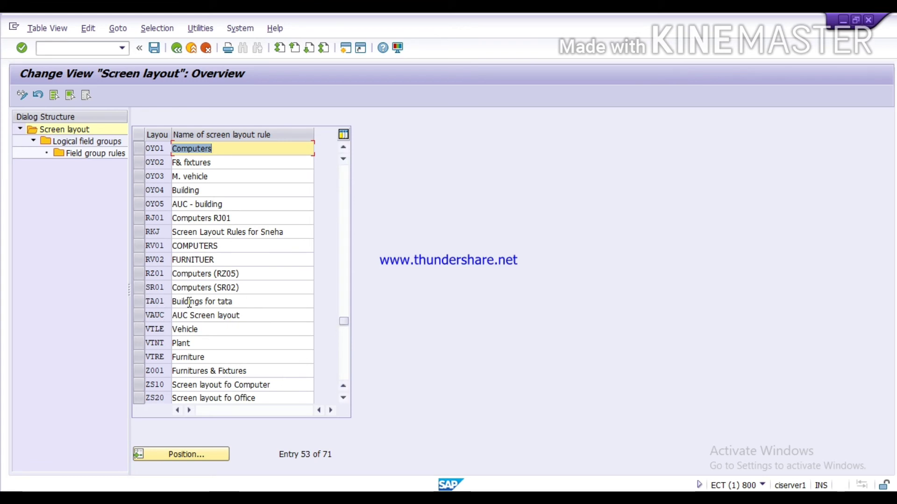
pyautogui.click(142, 302)
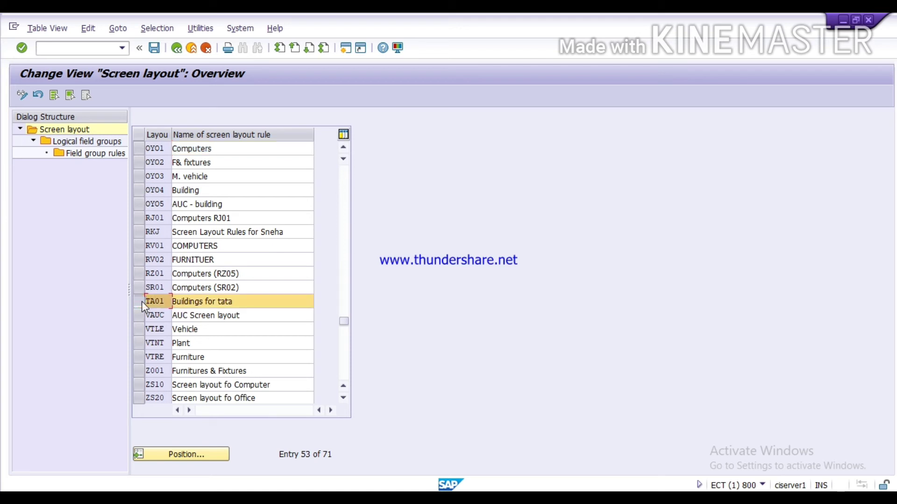
pyautogui.doubleClick(72, 141)
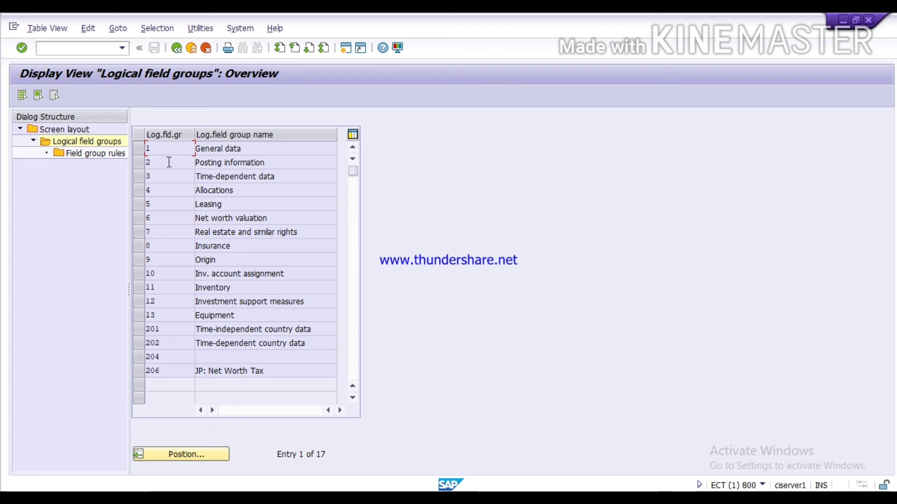
# Open the field group rules for logical field group 1, General data, and make Description 1 optional
pyautogui.click(140, 148)
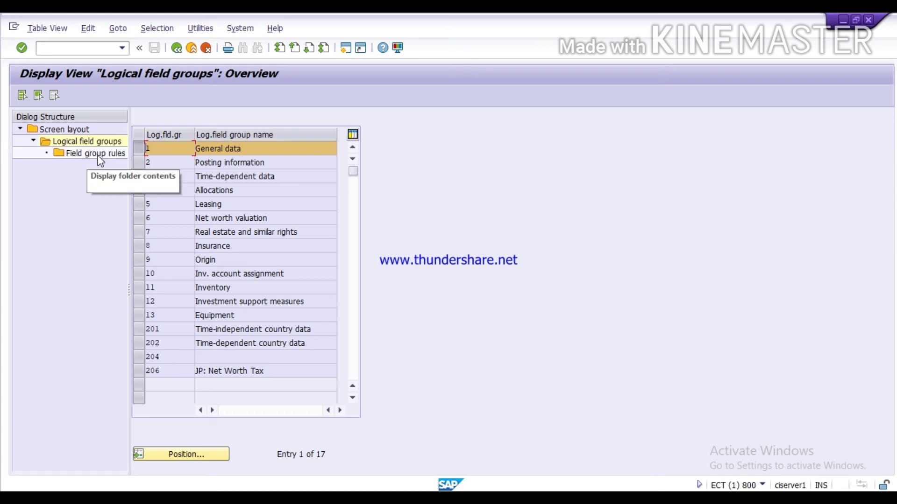
pyautogui.doubleClick(99, 156)
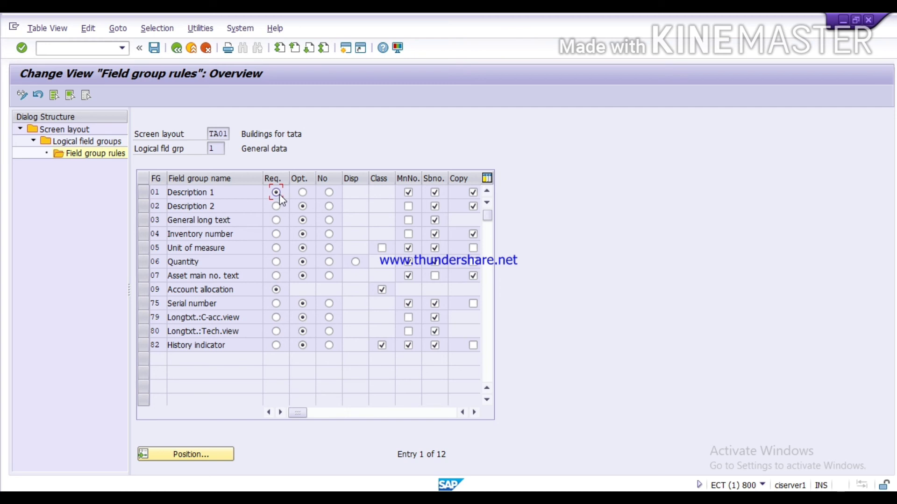
pyautogui.click(302, 191)
# Adjust the Serial number rule so that main number, subnumber and Copy are all ticked
pyautogui.click(329, 304)
pyautogui.click(473, 303)
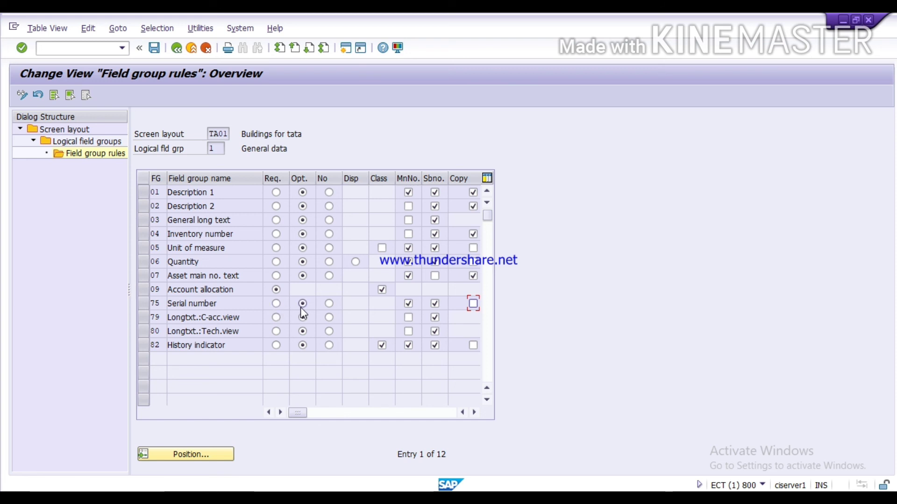
pyautogui.click(408, 303)
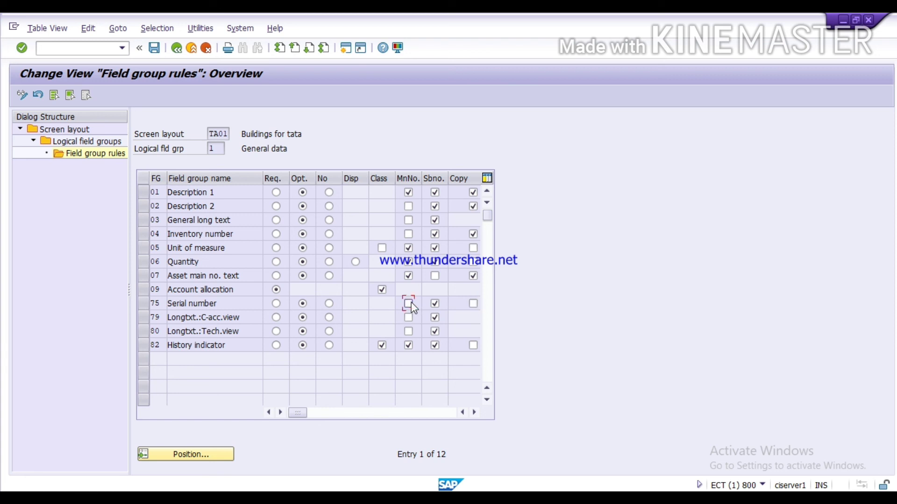
pyautogui.click(438, 304)
pyautogui.click(408, 305)
pyautogui.click(434, 305)
pyautogui.click(473, 304)
# Save the field group rules to the TATA PVT. LTD. customizing request and return to the screen layout overview
pyautogui.click(153, 52)
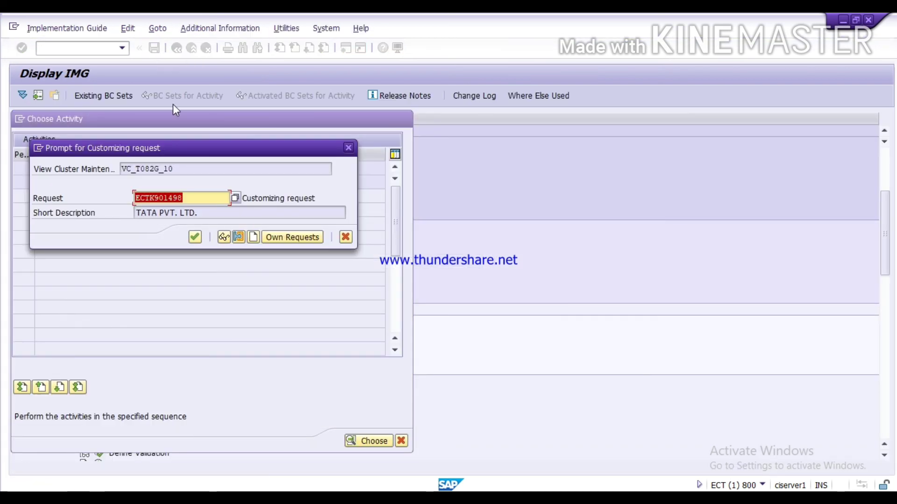
pyautogui.click(195, 237)
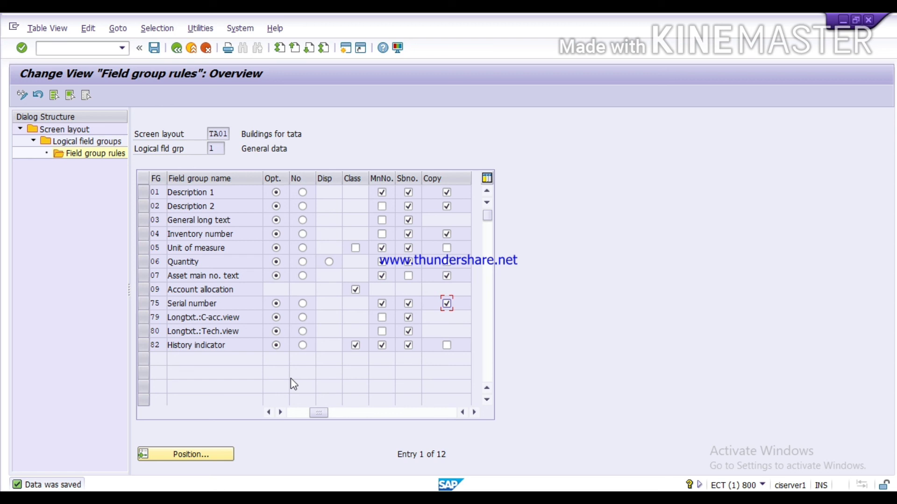
pyautogui.press('F10')
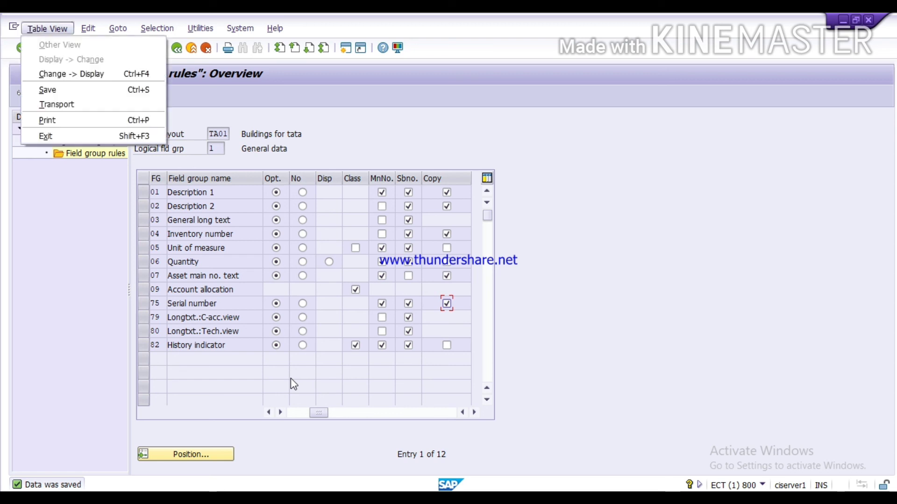
pyautogui.press('Escape')
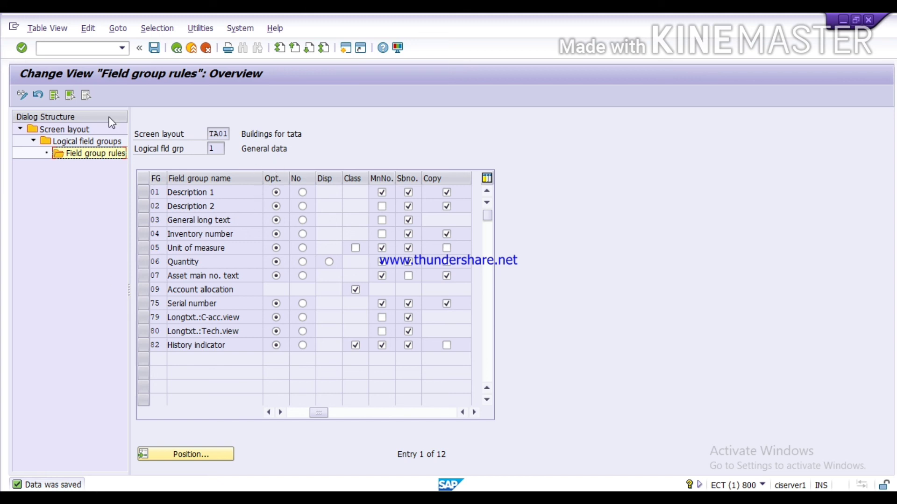
pyautogui.doubleClick(85, 139)
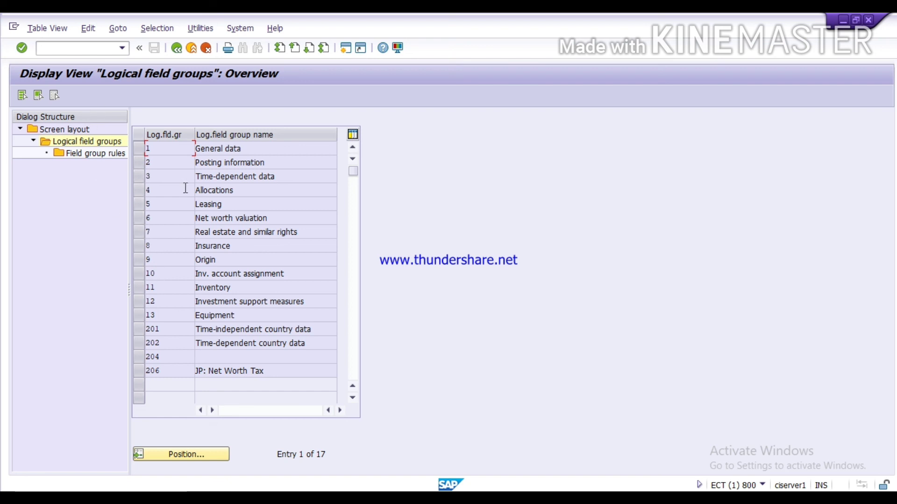
pyautogui.click(177, 48)
# Switch to the FICO presentation in PowerPoint and place the cursor in the Step 19 text on slide 222
pyautogui.hotkey('alt', 'Tab')
pyautogui.hotkey('alt', 'Tab')
pyautogui.hotkey('alt', 'Tab')
pyautogui.hotkey('alt', 'Tab')
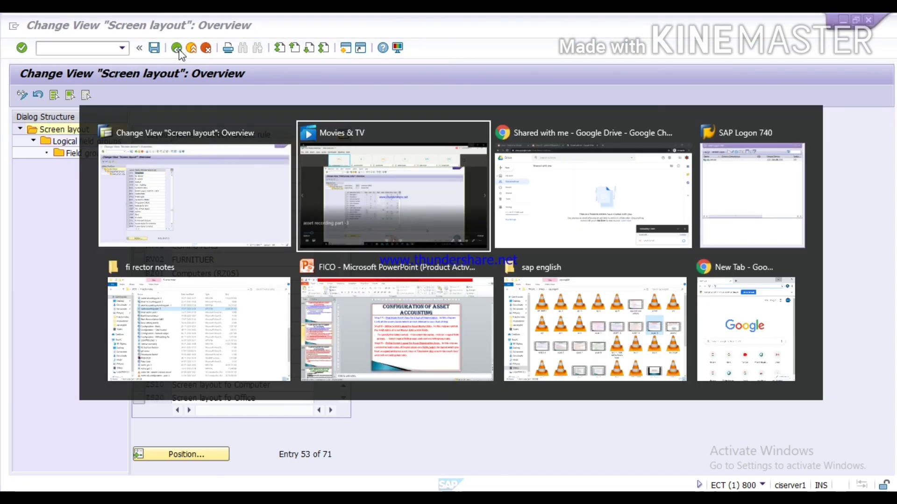
pyautogui.hotkey('alt', 'Tab')
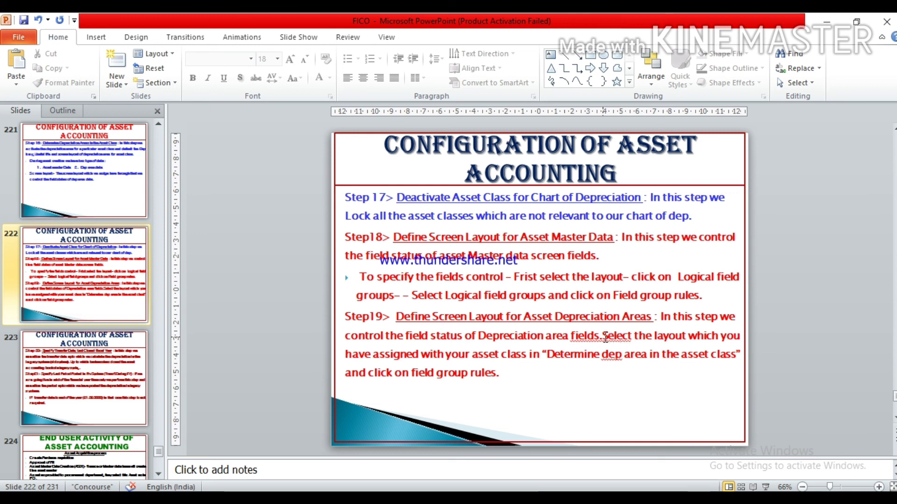
pyautogui.click(606, 337)
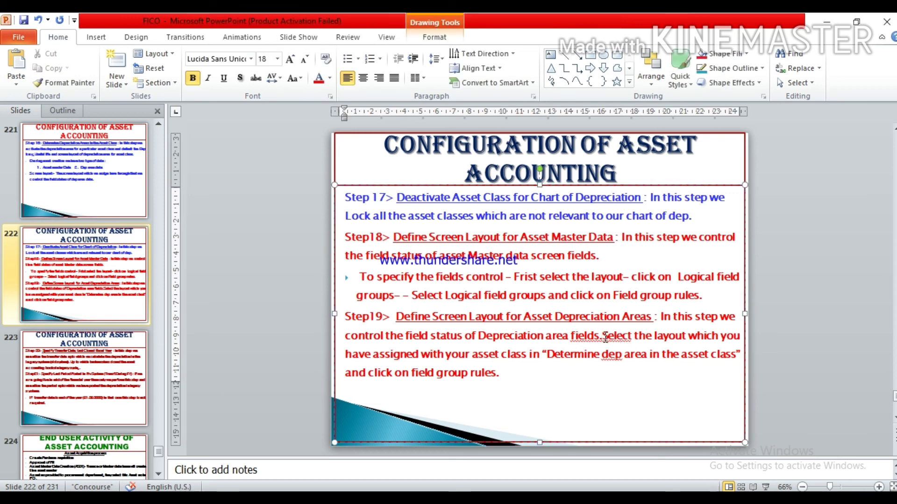